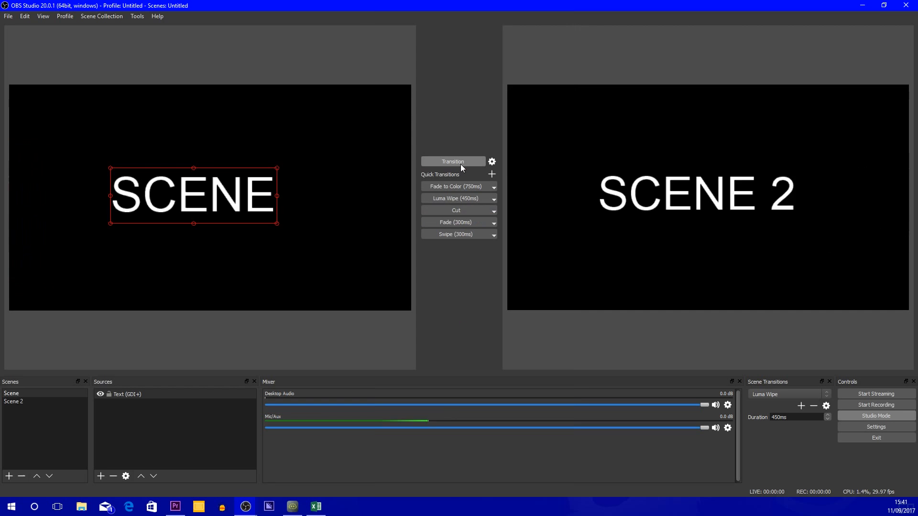
Transition the program output back and forth between Scene and Scene 2 using the Luma Wipe transition
click(460, 164)
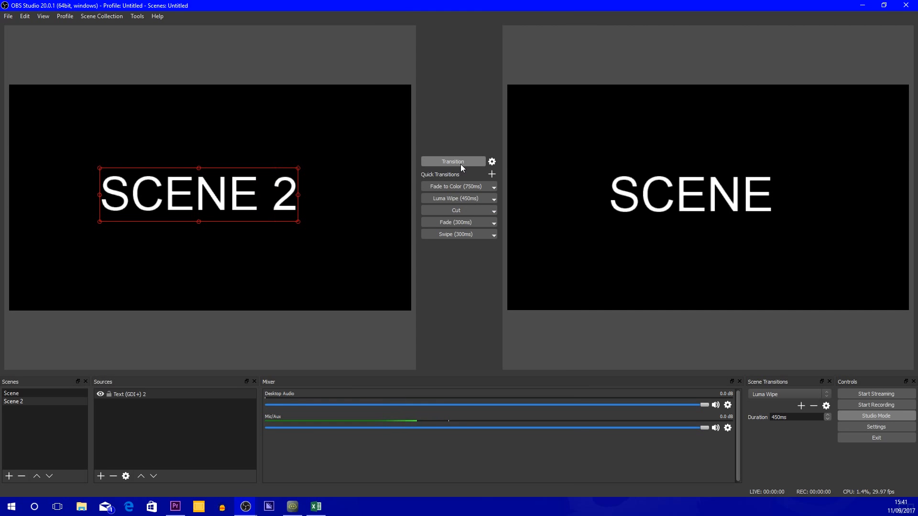
click(460, 165)
click(461, 164)
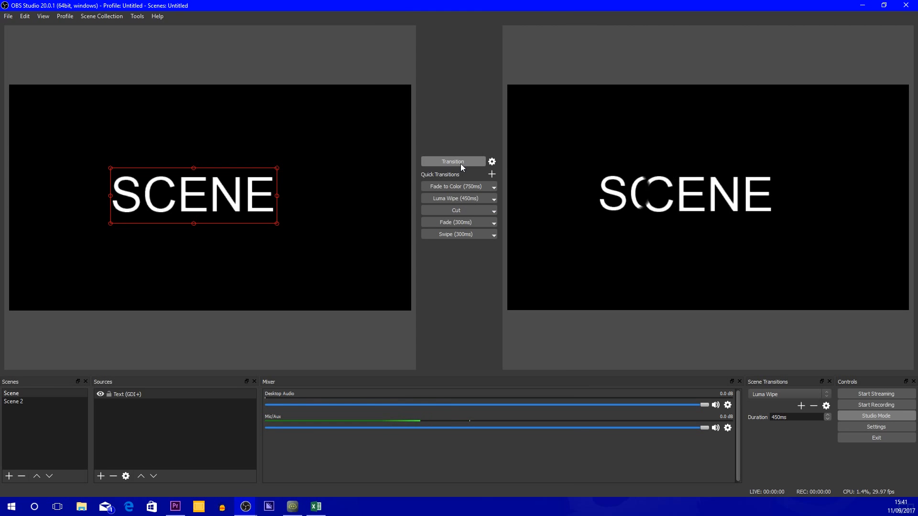
click(460, 164)
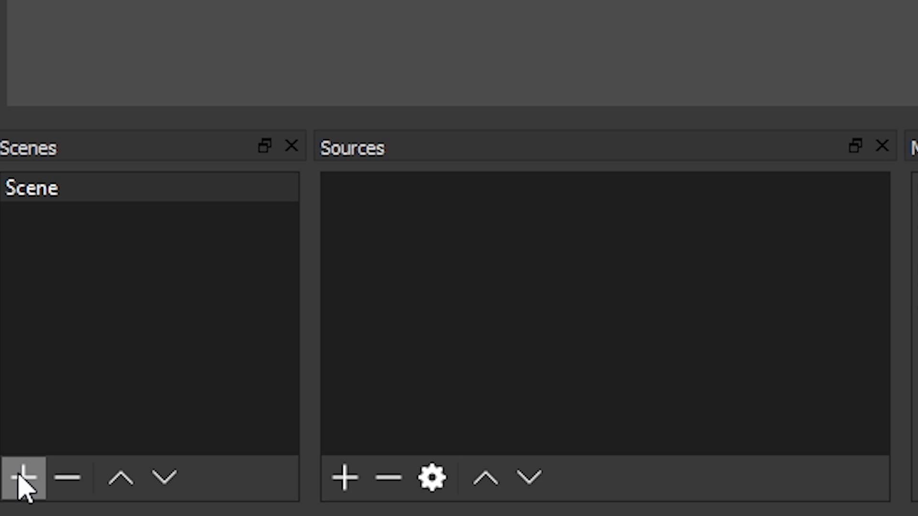
Rename the existing scene as "test 1"
right_click(41, 195)
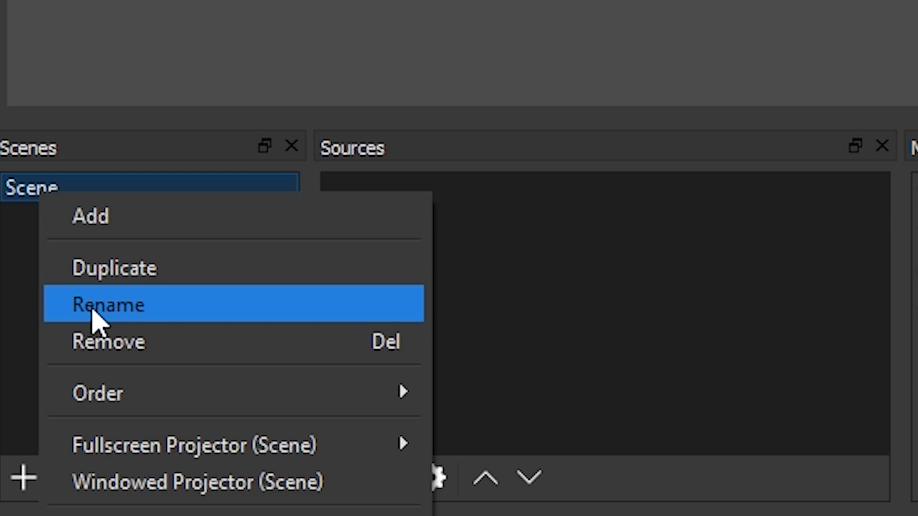
click(92, 311)
key(BackSpace)
key(BackSpace)
key(BackSpace)
key(BackSpace)
key(BackSpace)
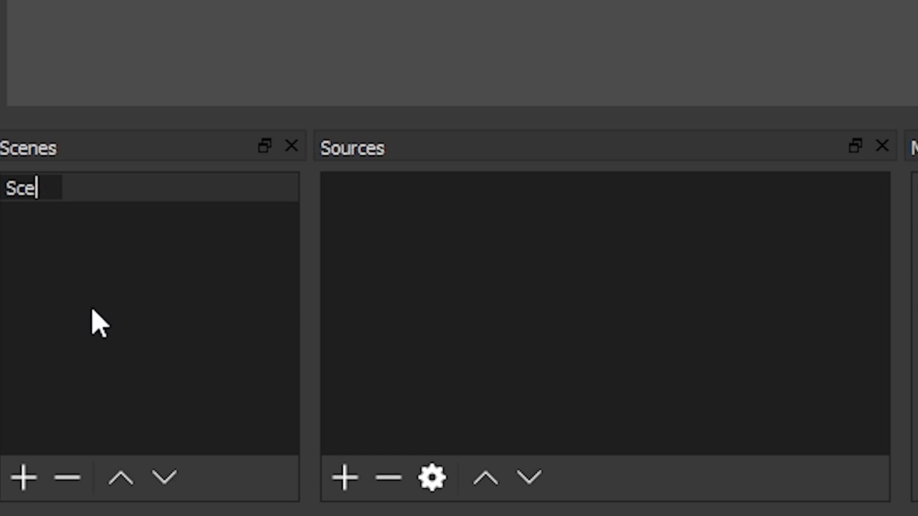
text(test 1)
key(Return)
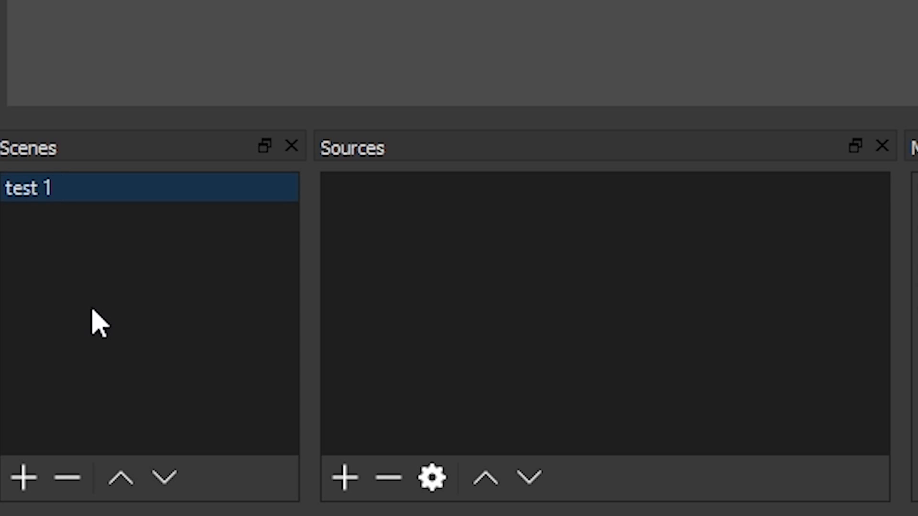
right_click(13, 188)
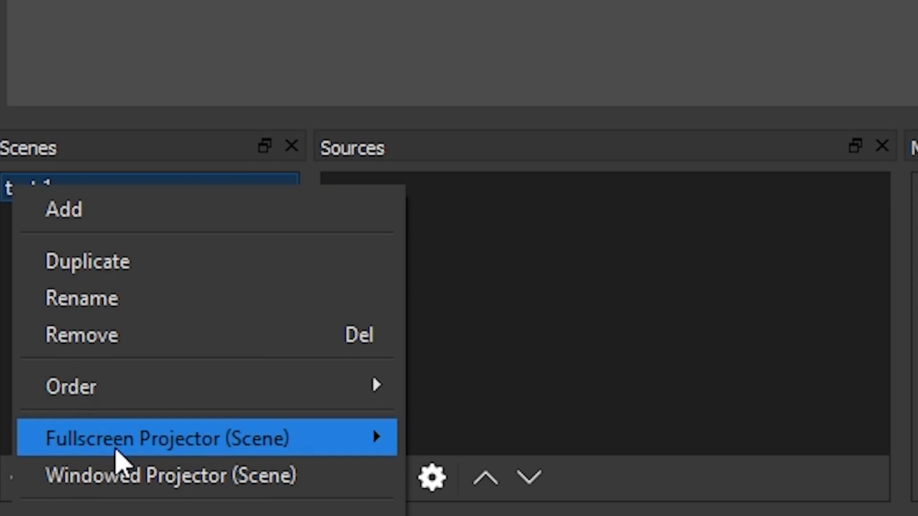
click(559, 318)
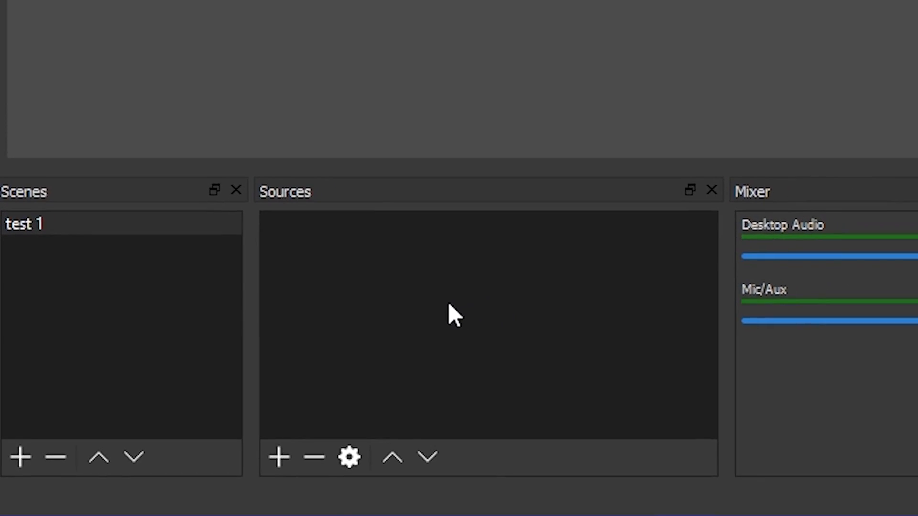
Add a new Video Capture Device source to the test 1 scene, keeping Logitech HD Pro Webcam C920 as its device
right_click(555, 288)
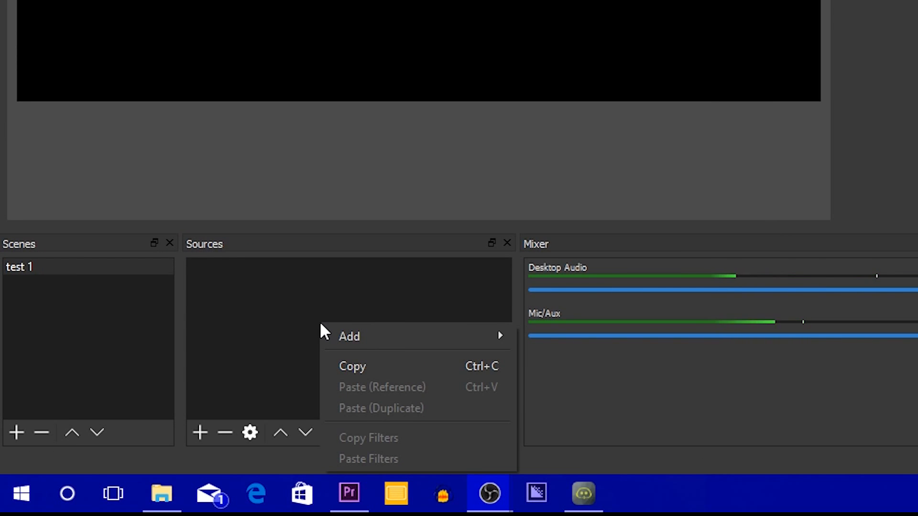
mouse_move(344, 333)
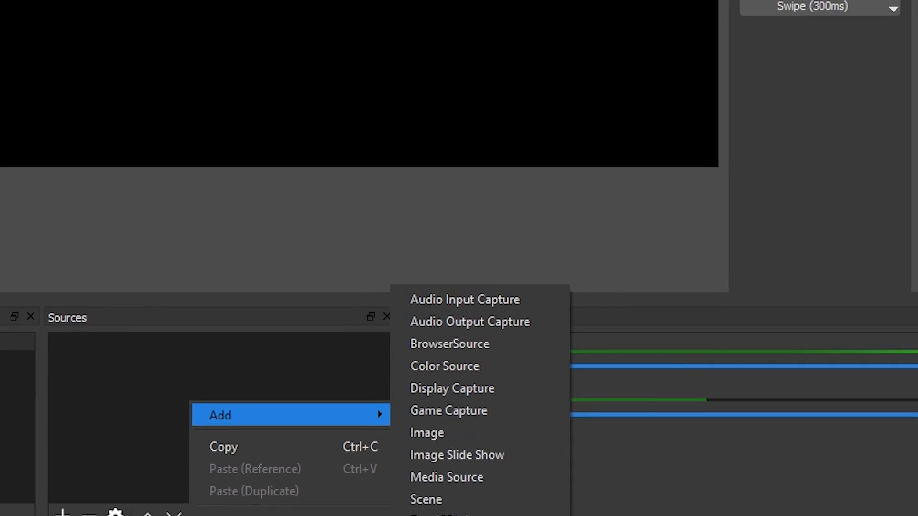
click(572, 458)
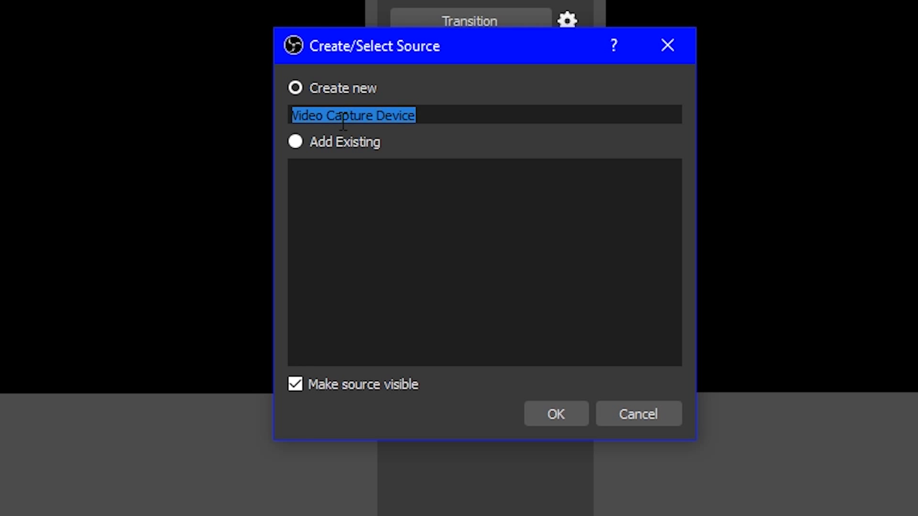
click(556, 415)
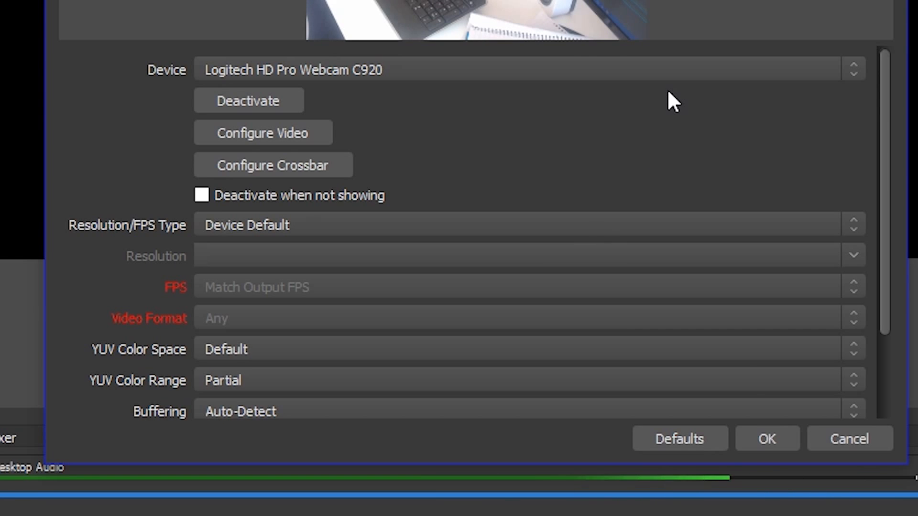
click(856, 70)
click(856, 70)
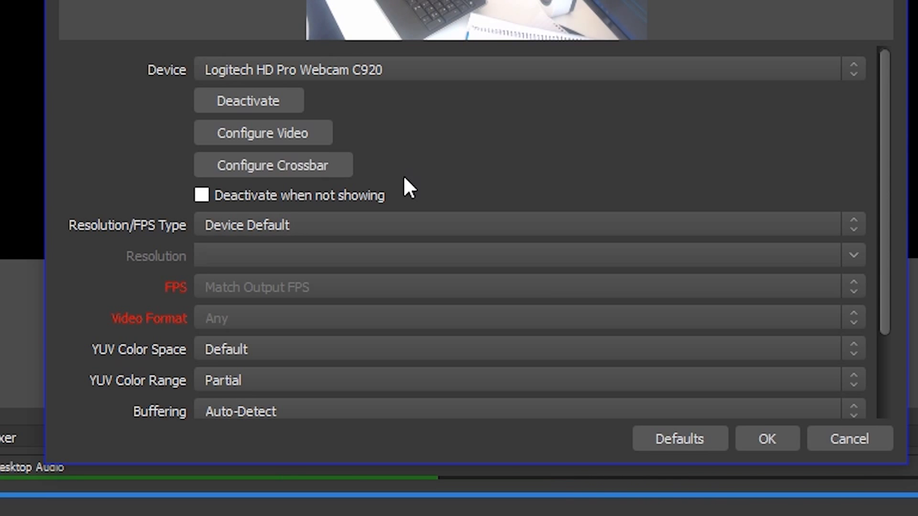
Set the capture device's Resolution/FPS Type to Custom and its resolution to 1920x1080
click(853, 227)
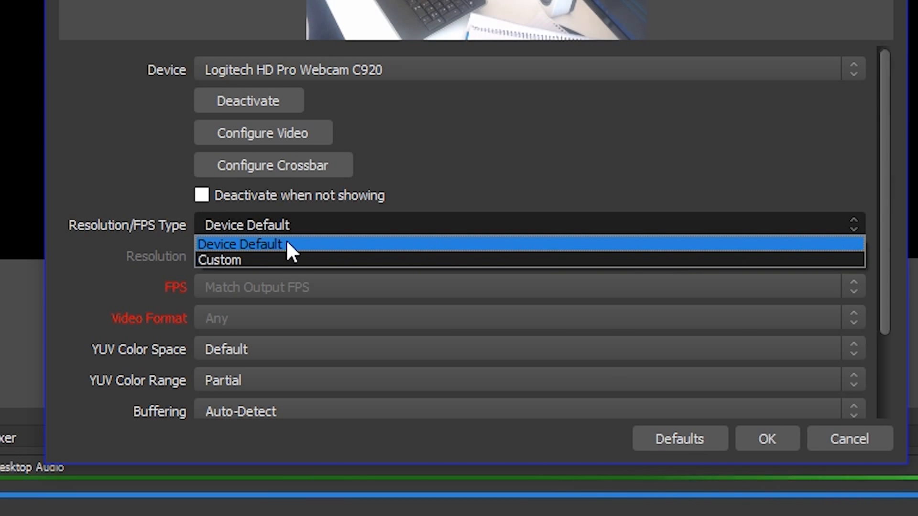
click(256, 261)
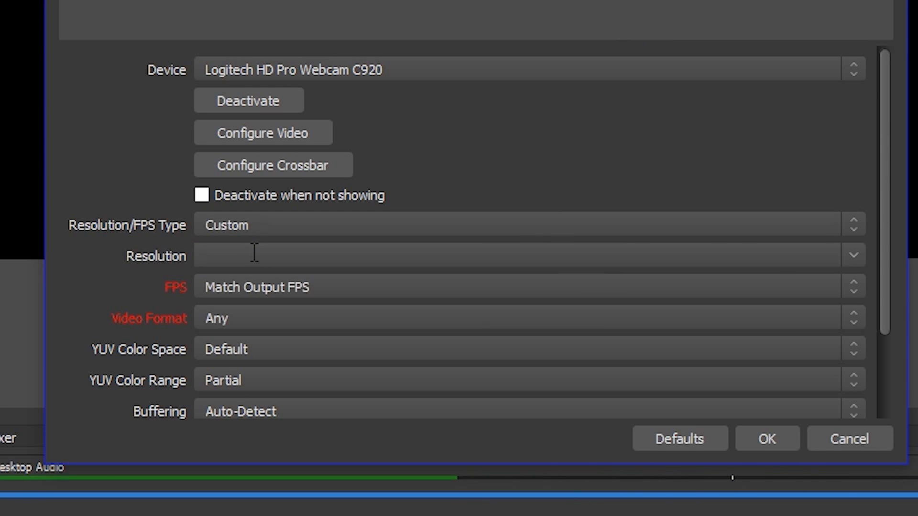
click(855, 260)
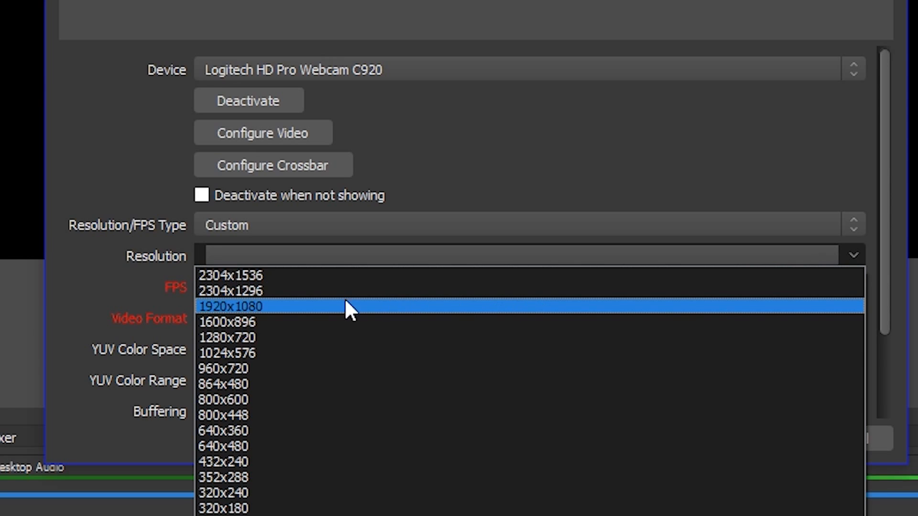
click(239, 307)
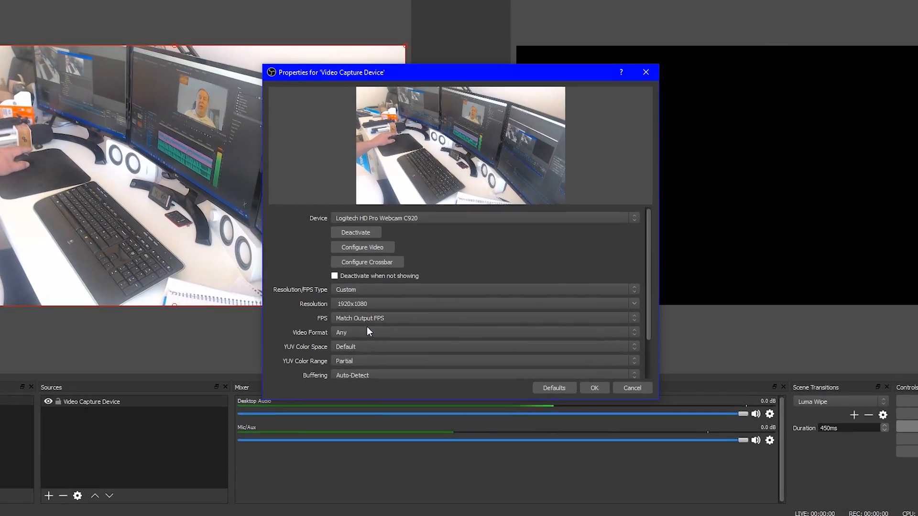
Set the capture device's FPS to 29.97 NTSC, apply the properties and transition the test 1 scene to the program output
click(369, 332)
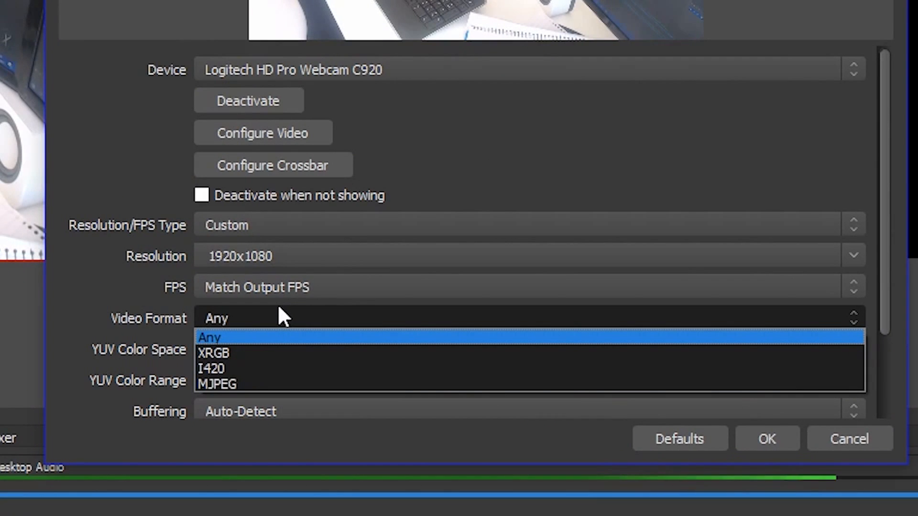
click(274, 290)
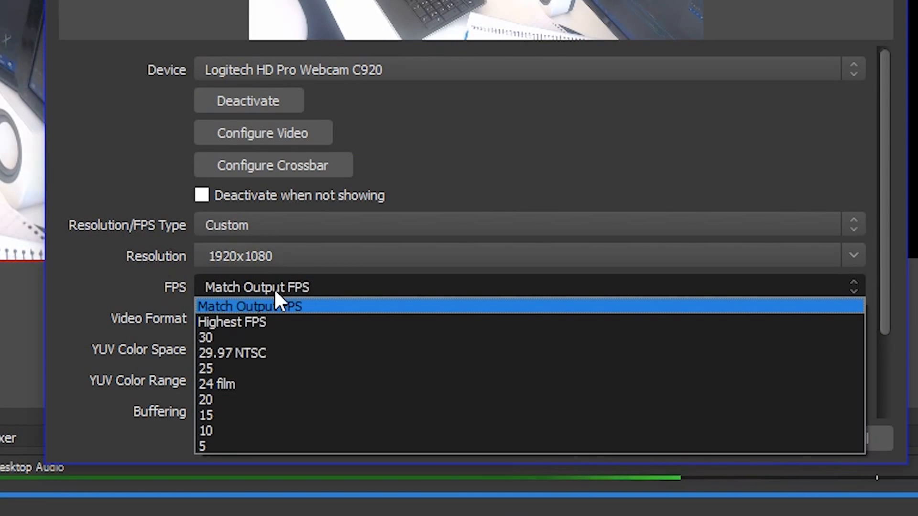
click(262, 353)
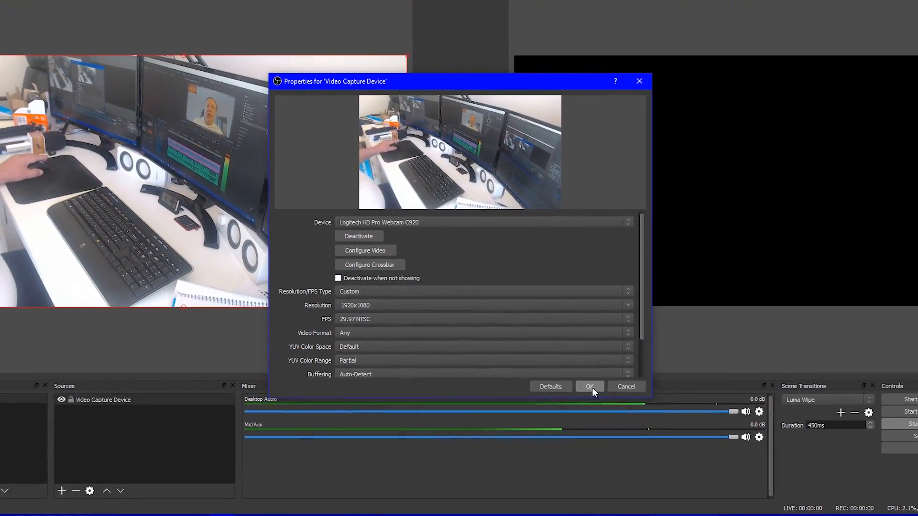
click(592, 388)
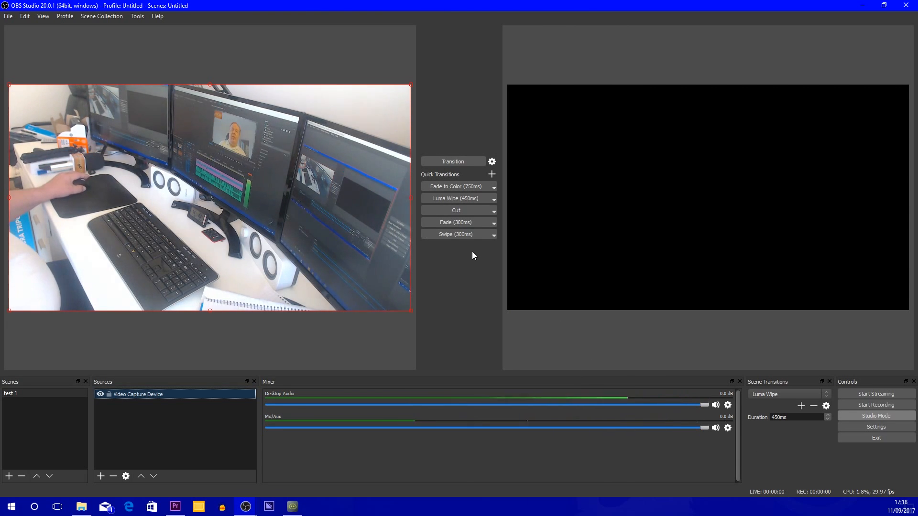
click(453, 161)
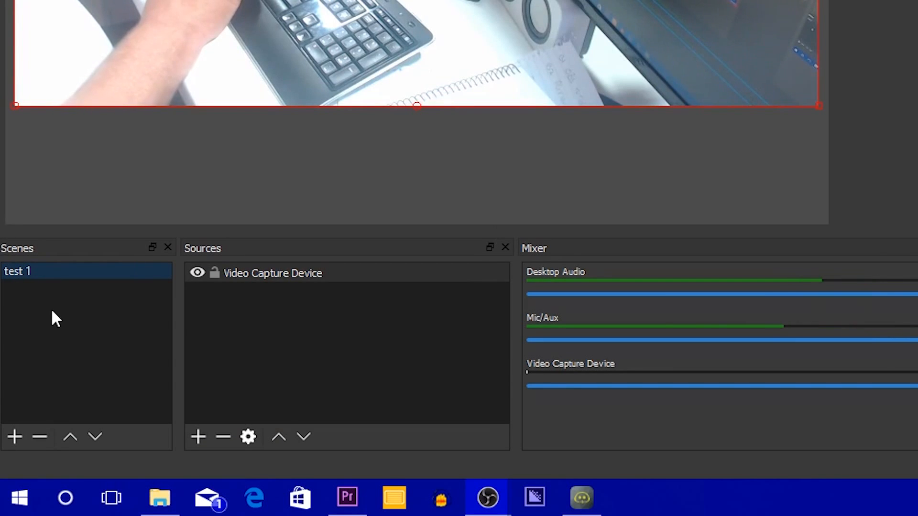
Add a second scene named "test 2"
right_click(91, 318)
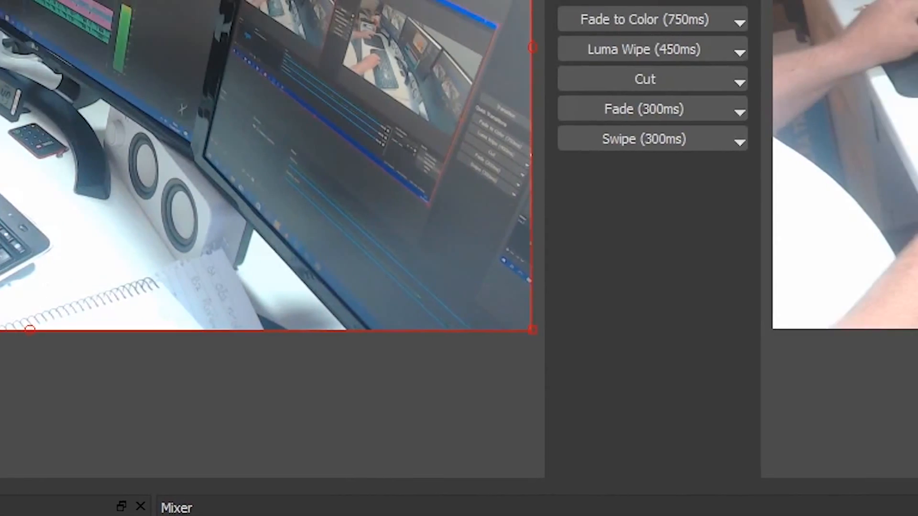
click(858, 146)
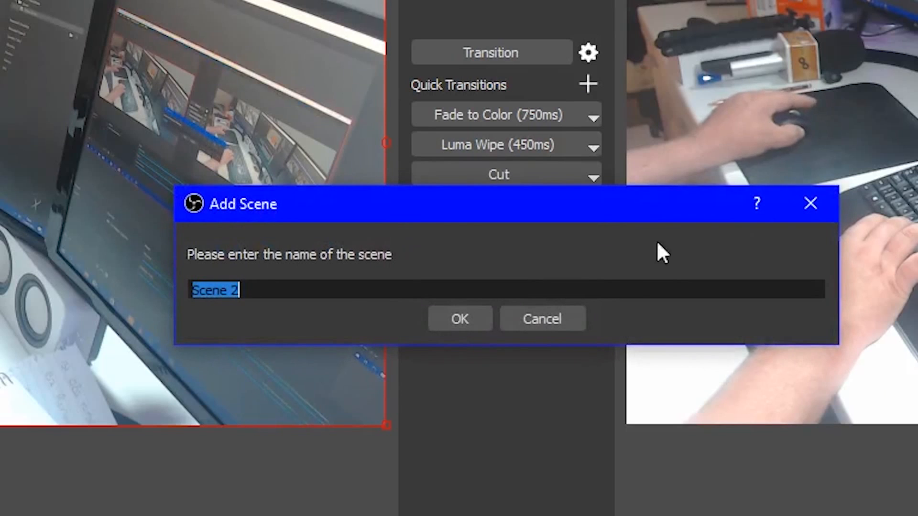
text(test 2)
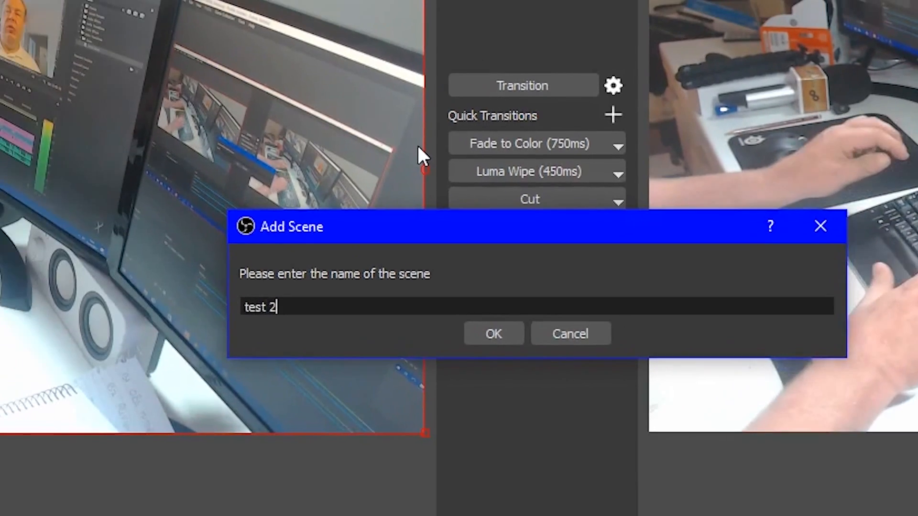
key(Return)
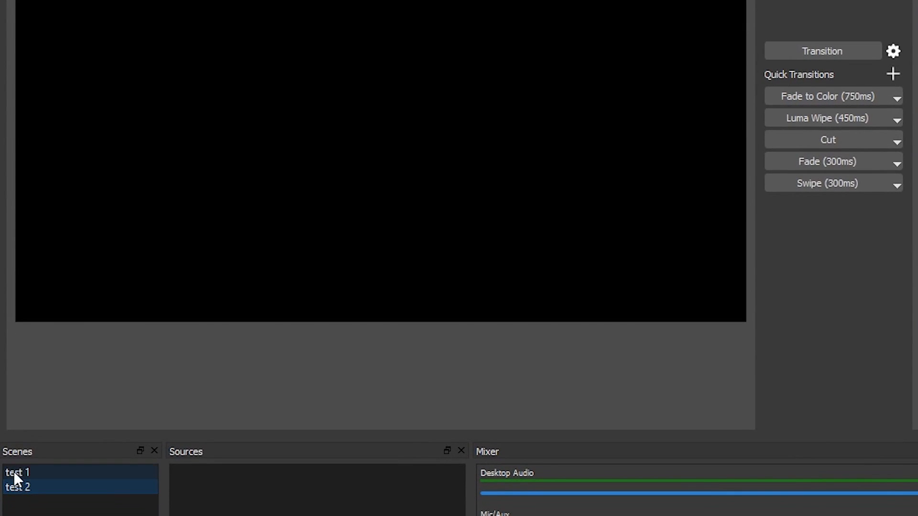
Compare the test 1 and test 2 scenes in the preview, ending with test 2 selected
click(14, 472)
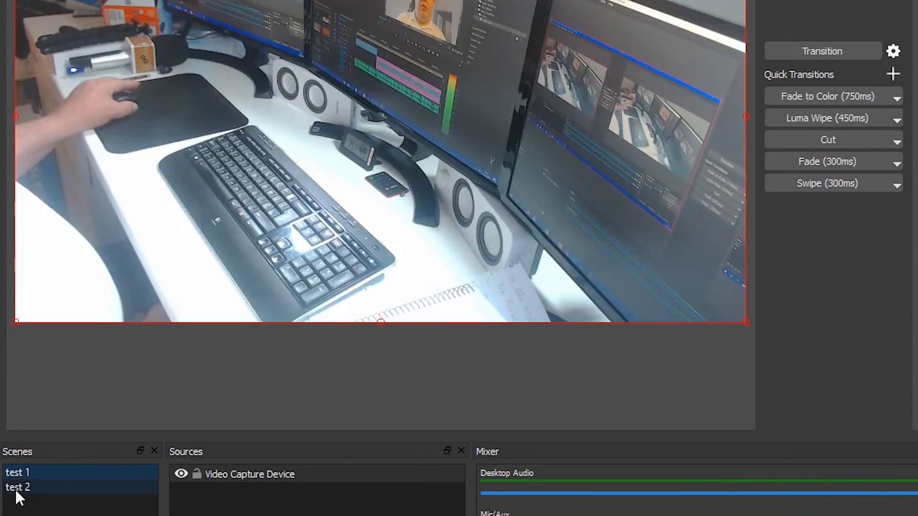
click(14, 488)
click(18, 471)
click(18, 488)
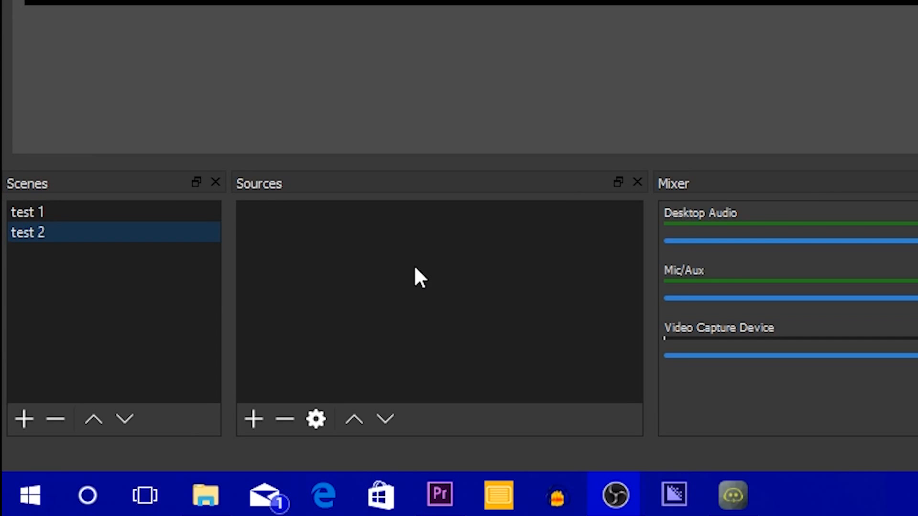
Add a new Display Capture source to the test 2 scene, capturing Display 0: 1920x1080 @ 0,0 with the cursor included
right_click(414, 268)
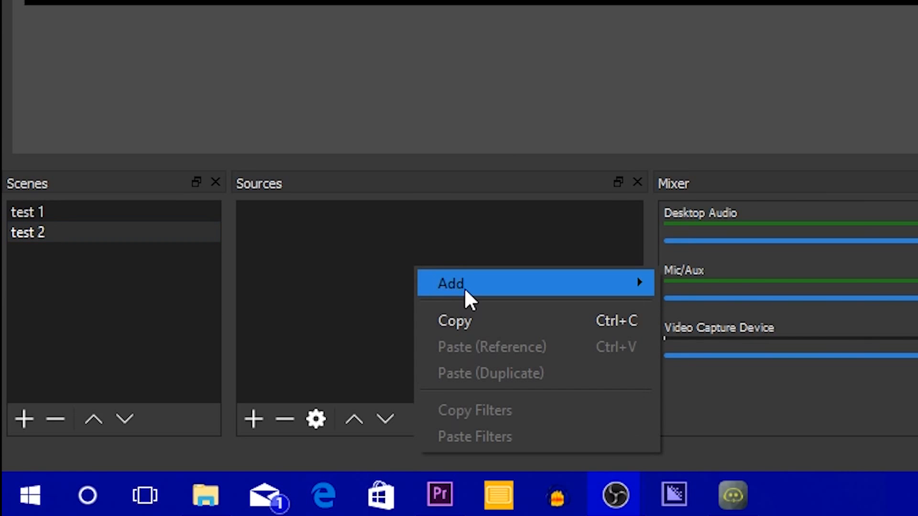
mouse_move(465, 292)
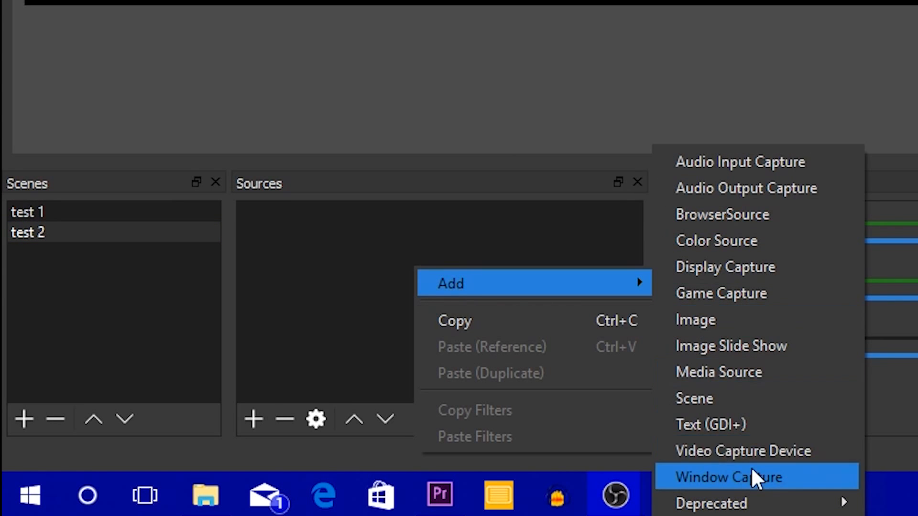
click(738, 266)
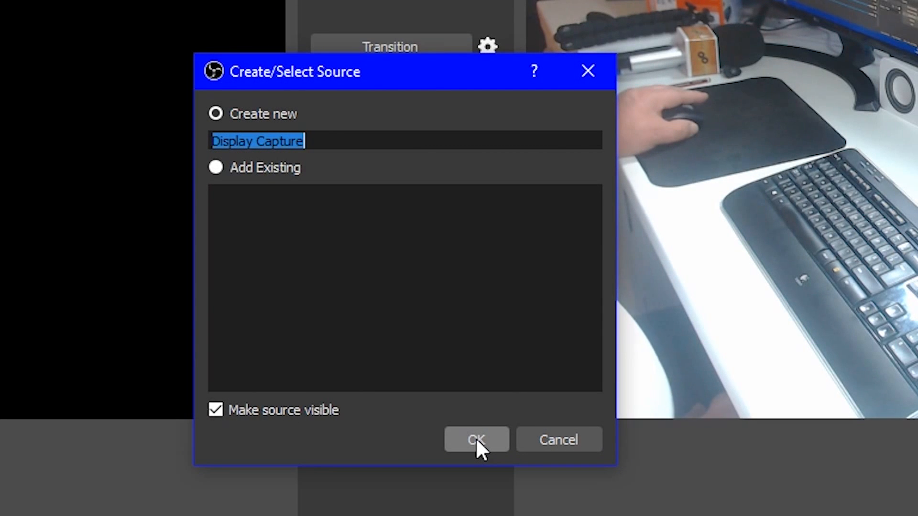
click(475, 436)
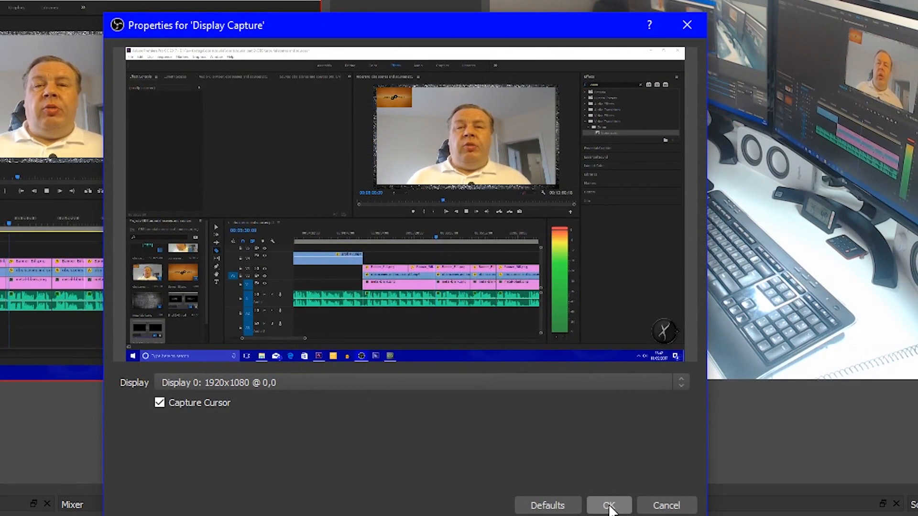
click(682, 378)
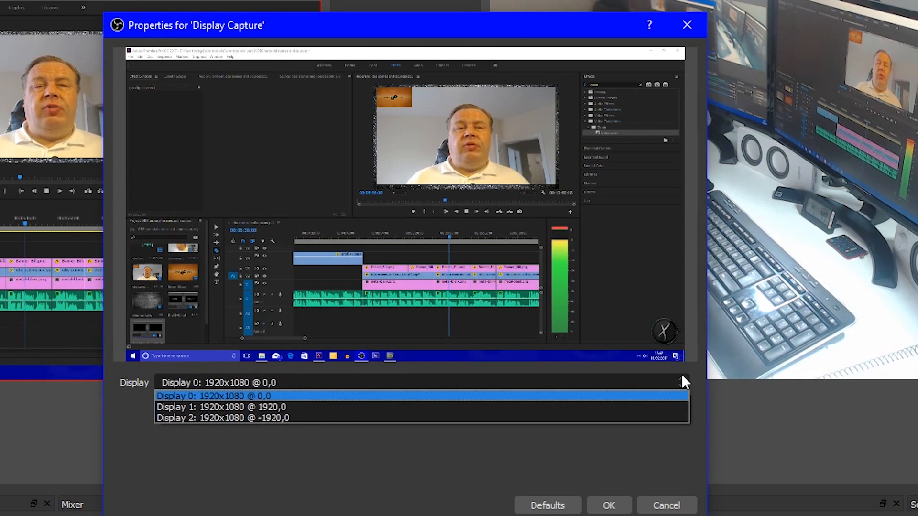
click(464, 396)
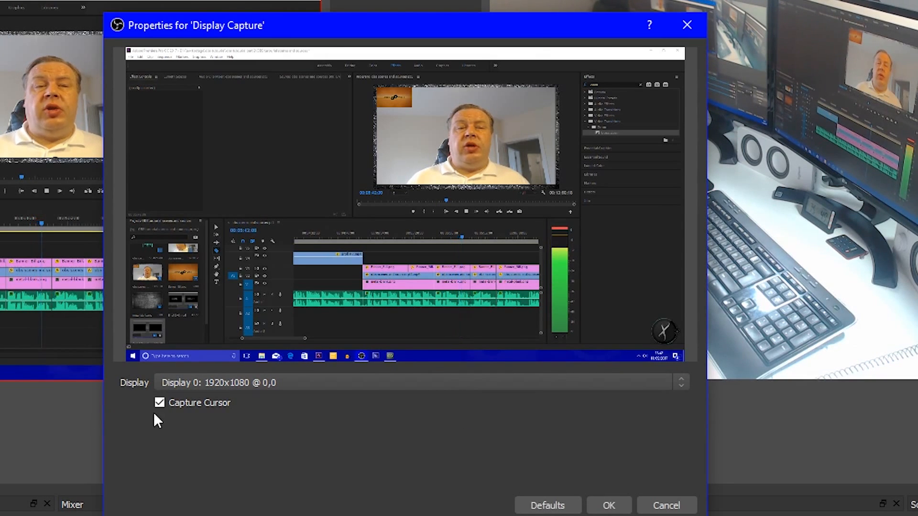
click(610, 506)
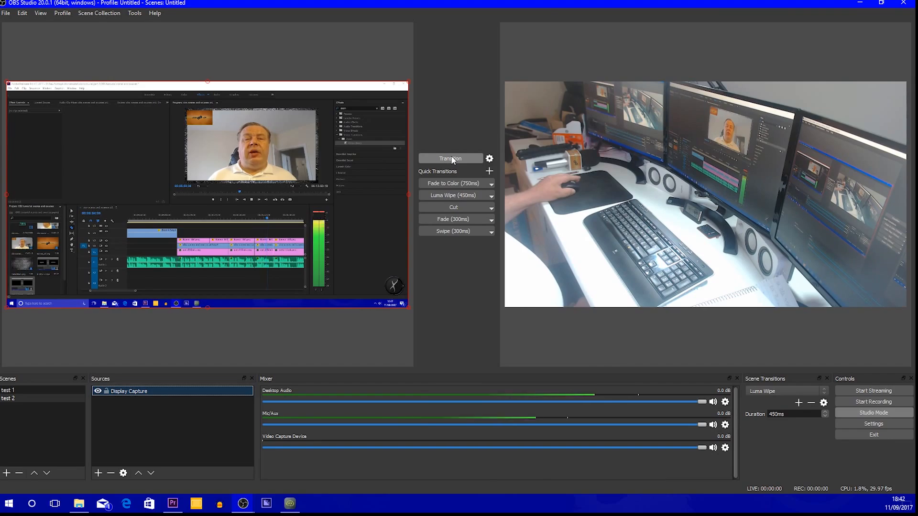
Transition the test 1 and test 2 scenes back and forth between preview and program with the Luma Wipe
click(453, 159)
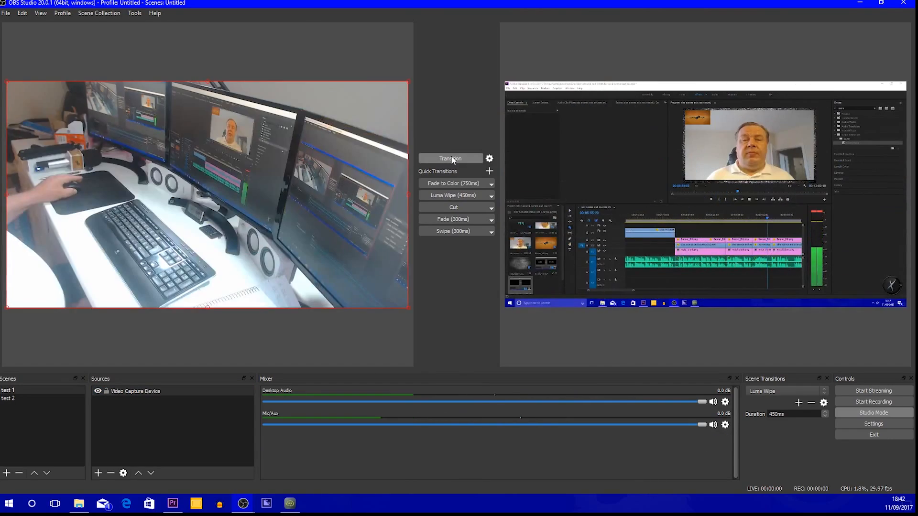
click(453, 159)
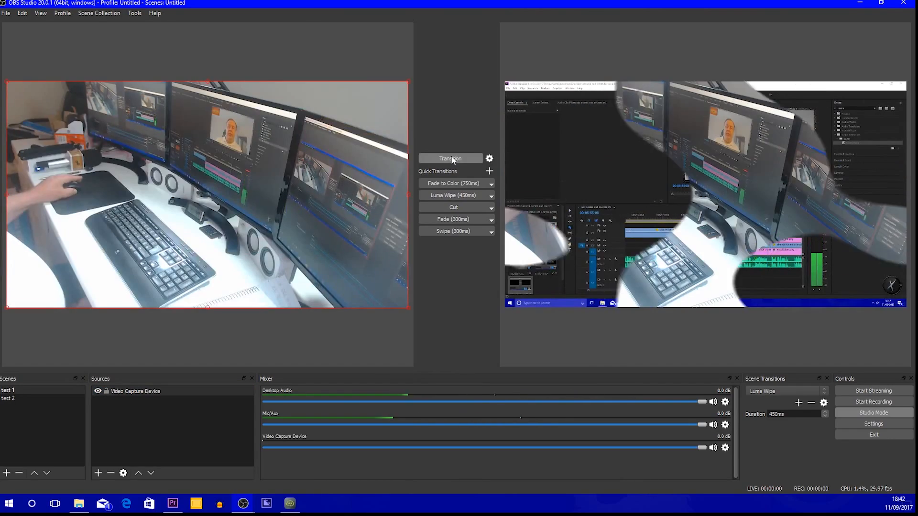
click(453, 159)
click(453, 160)
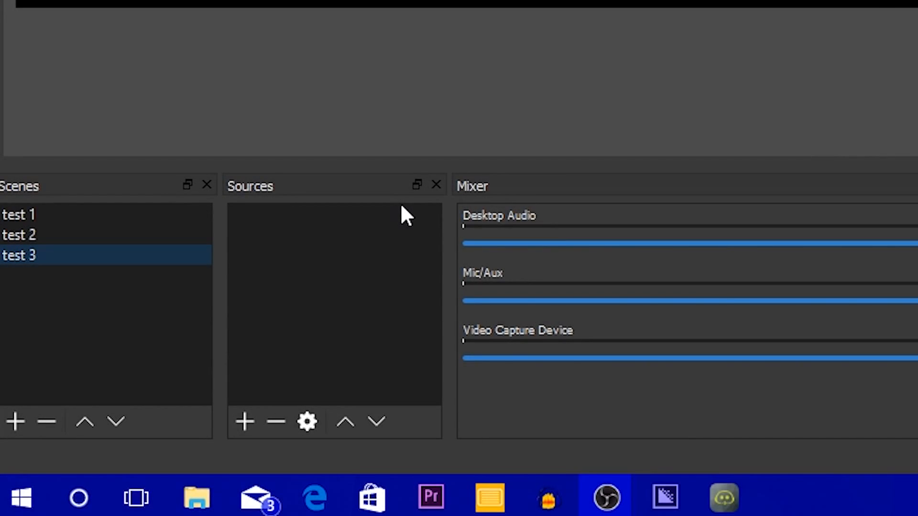
Add the existing Display Capture source to the test 3 scene and keep it visible
right_click(356, 259)
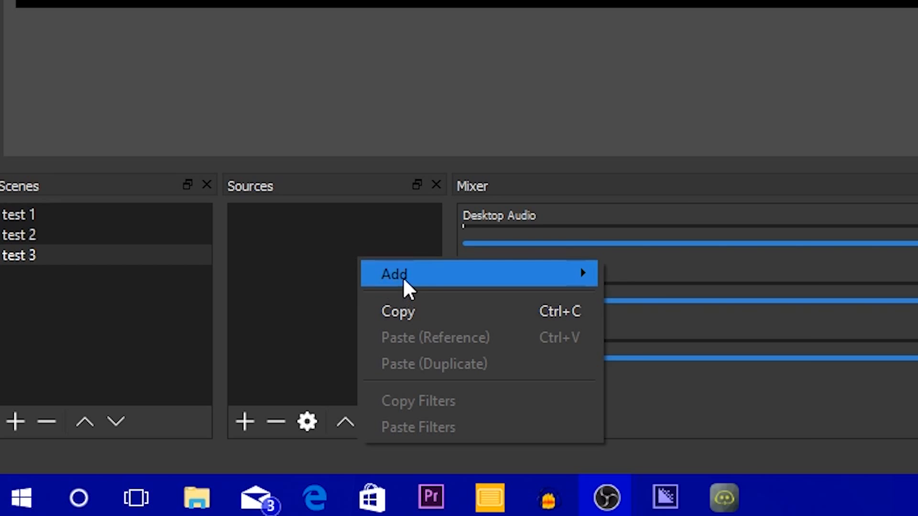
mouse_move(404, 280)
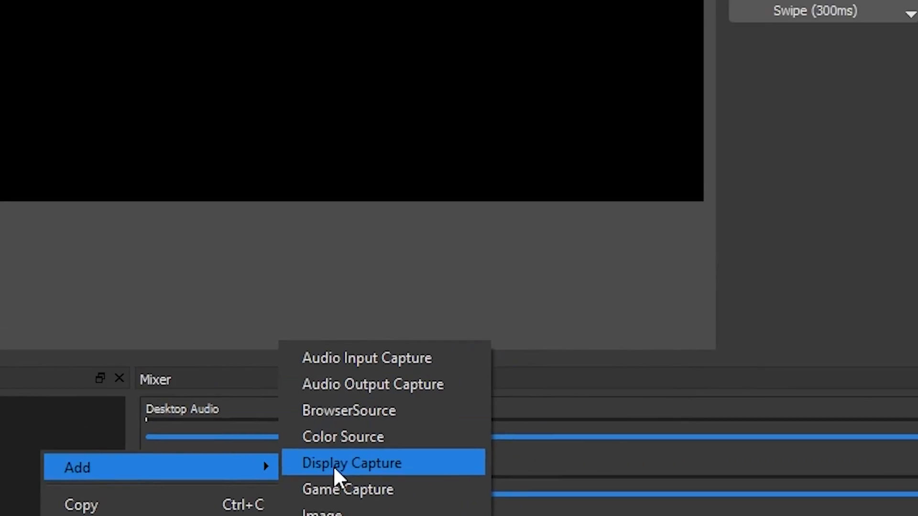
click(335, 471)
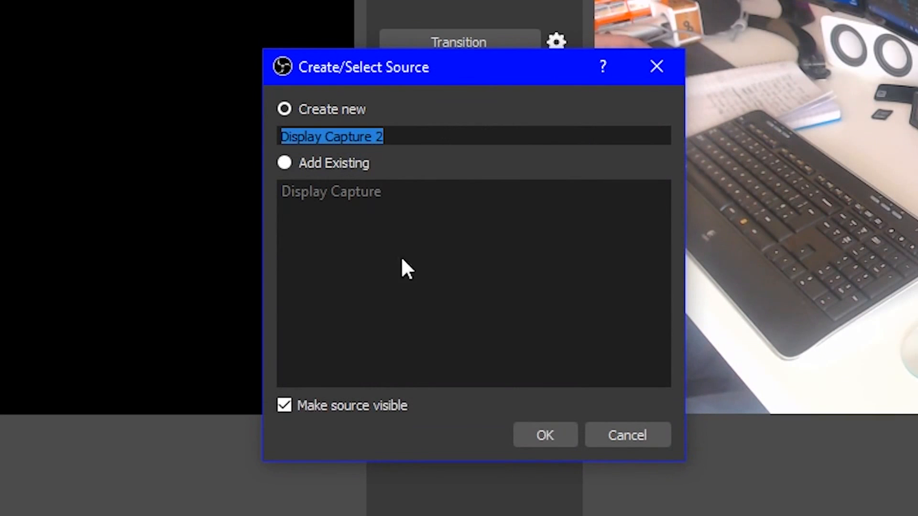
click(285, 164)
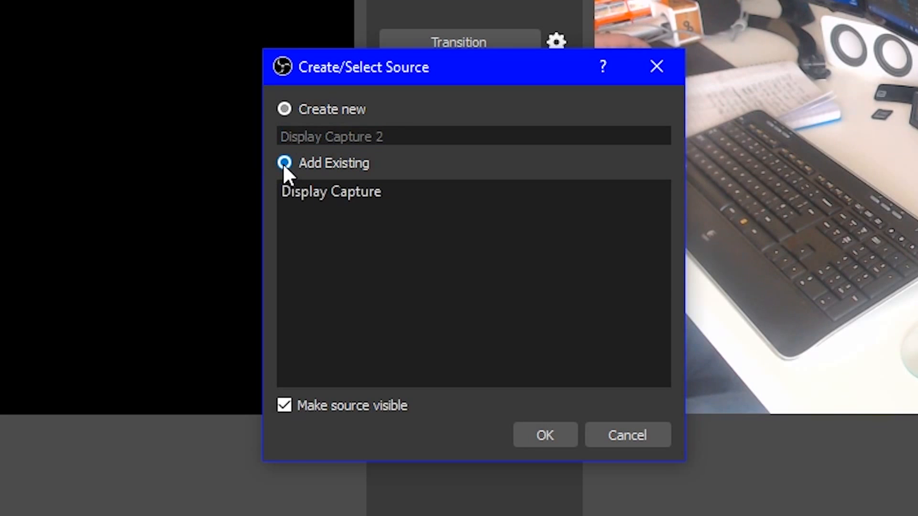
click(305, 191)
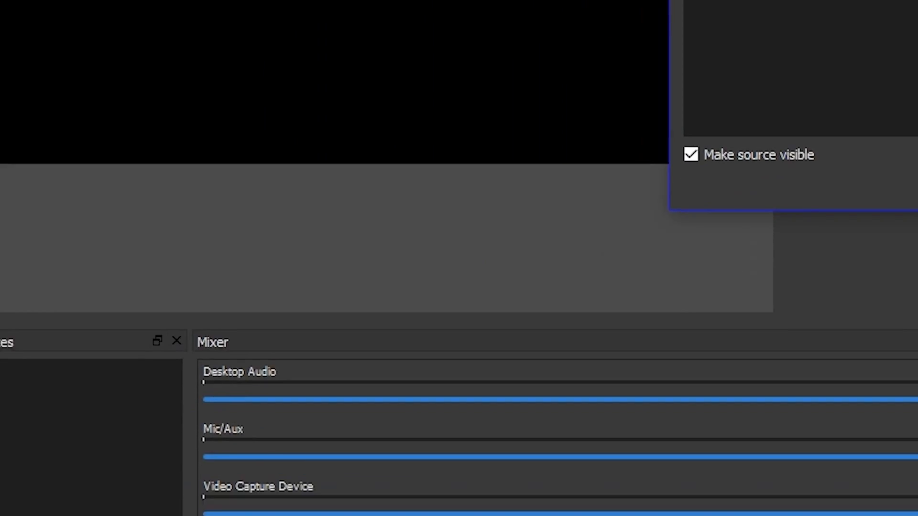
click(526, 435)
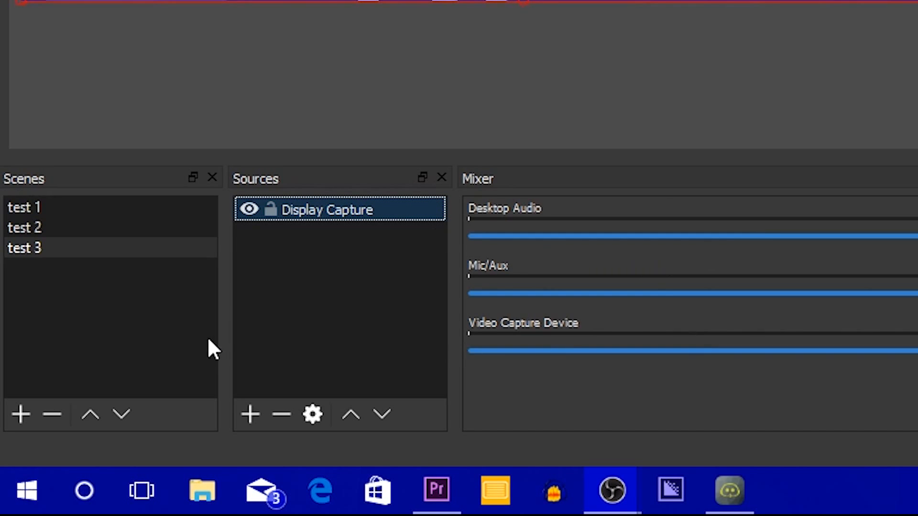
Add the existing Video Capture Device source to the test 3 scene and keep it visible
right_click(314, 298)
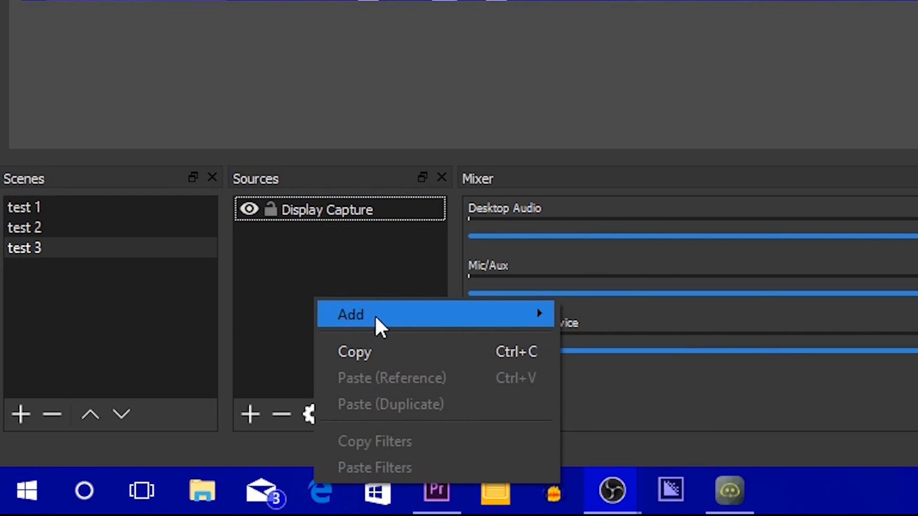
mouse_move(376, 317)
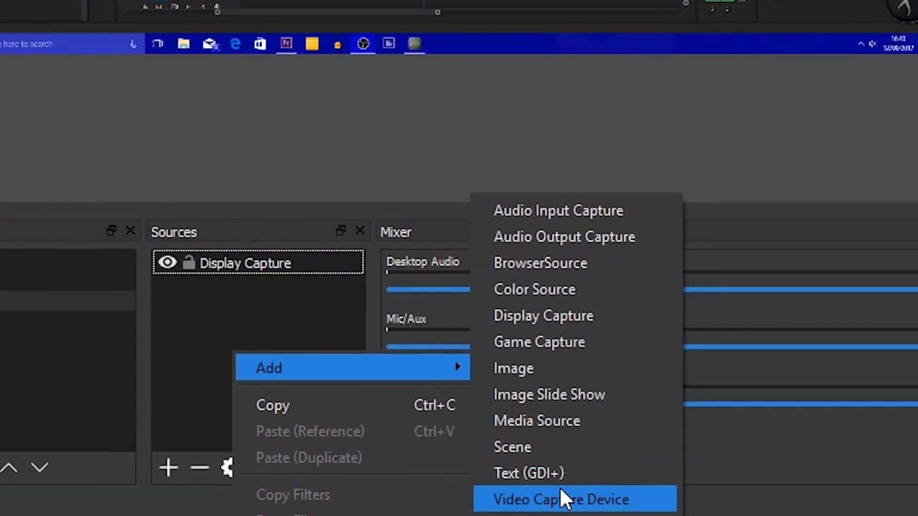
click(564, 497)
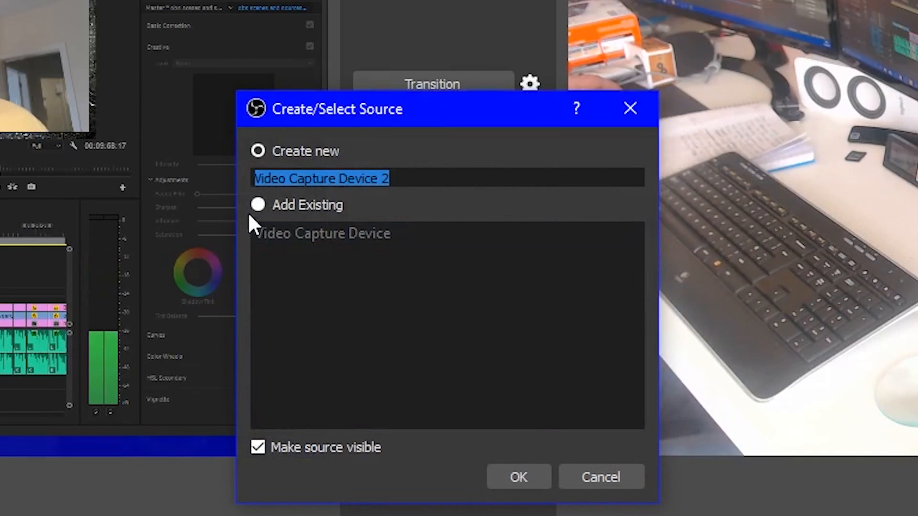
click(259, 204)
click(295, 234)
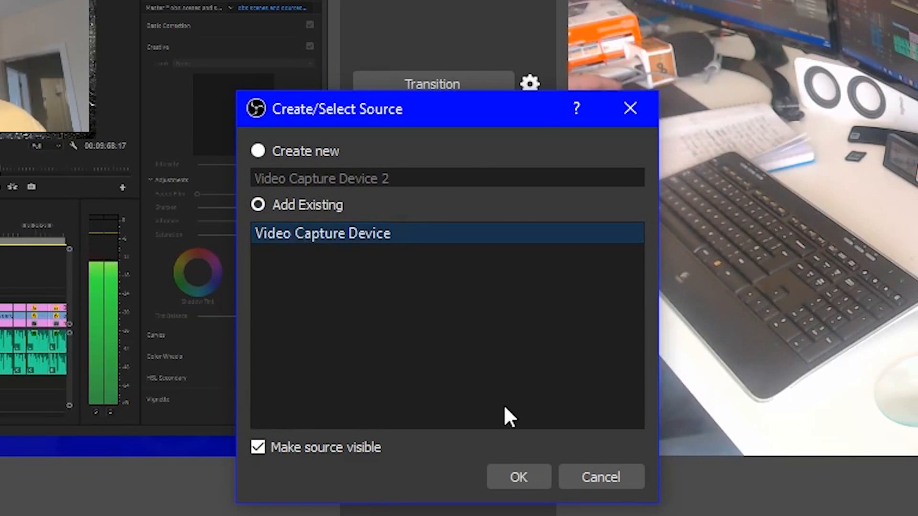
click(534, 475)
right_click(339, 314)
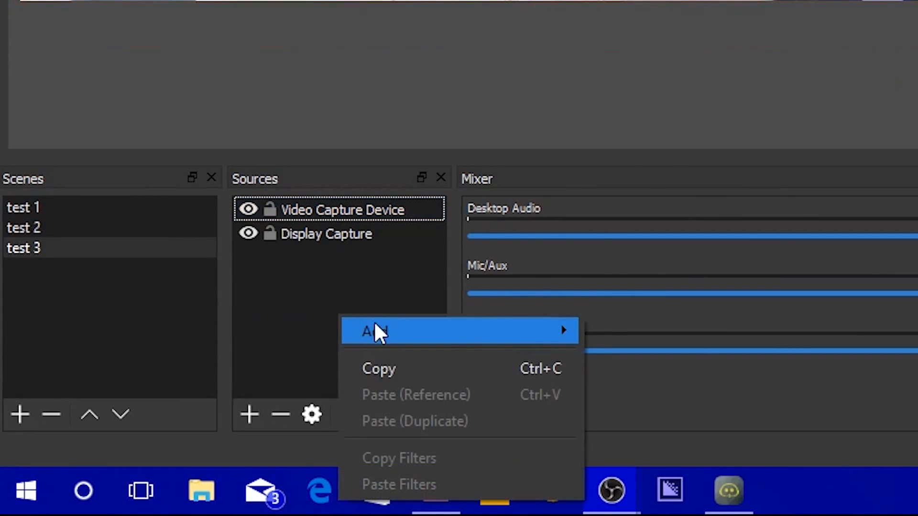
mouse_move(380, 328)
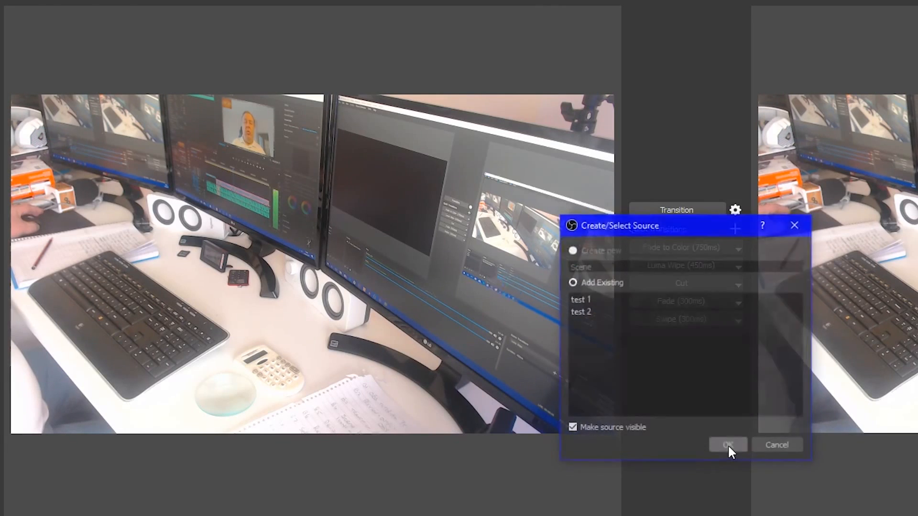
click(660, 312)
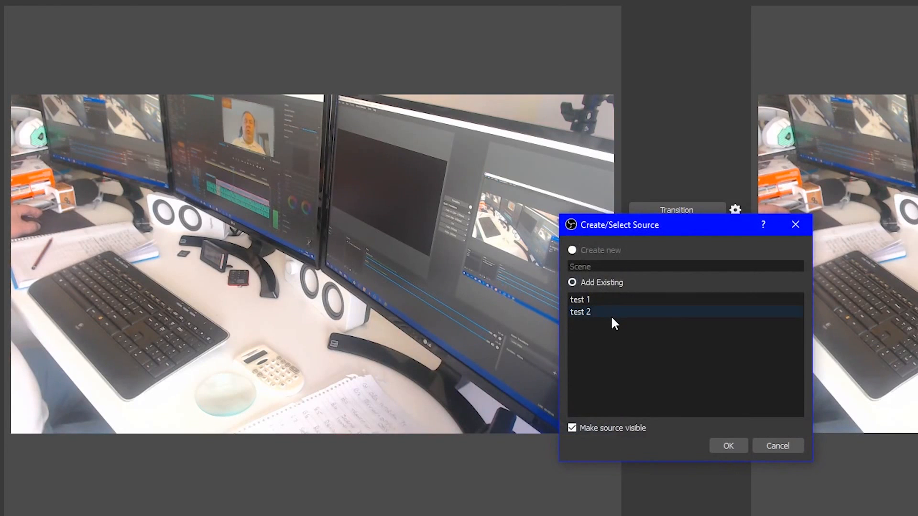
click(772, 445)
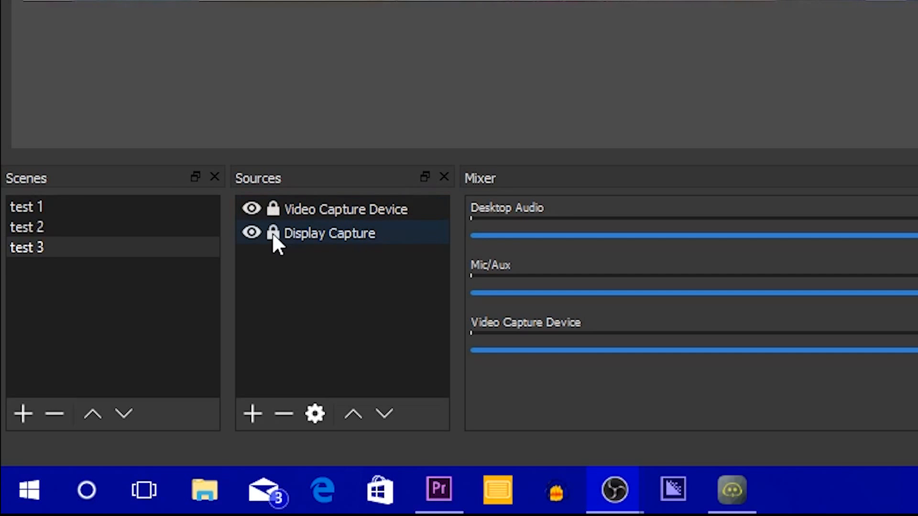
Hide the Video Capture Device and Display Capture sources and show both of them again
click(250, 208)
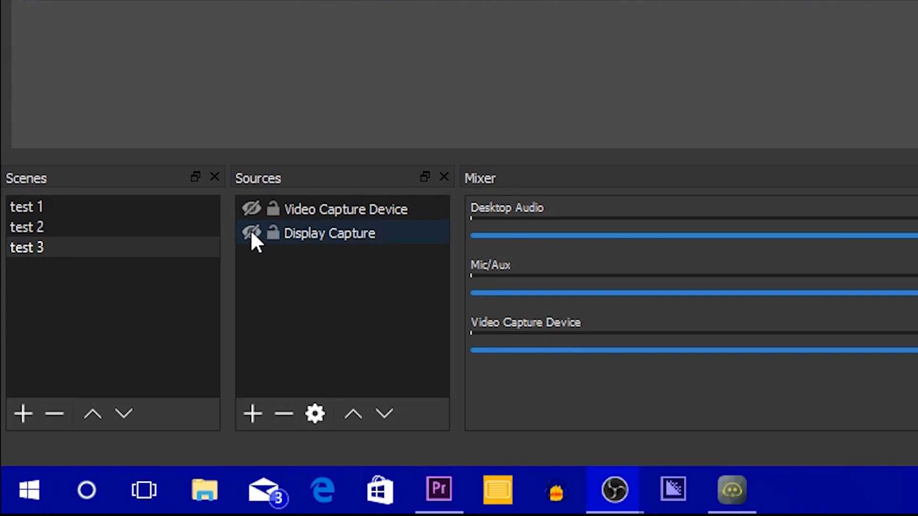
click(250, 232)
click(249, 208)
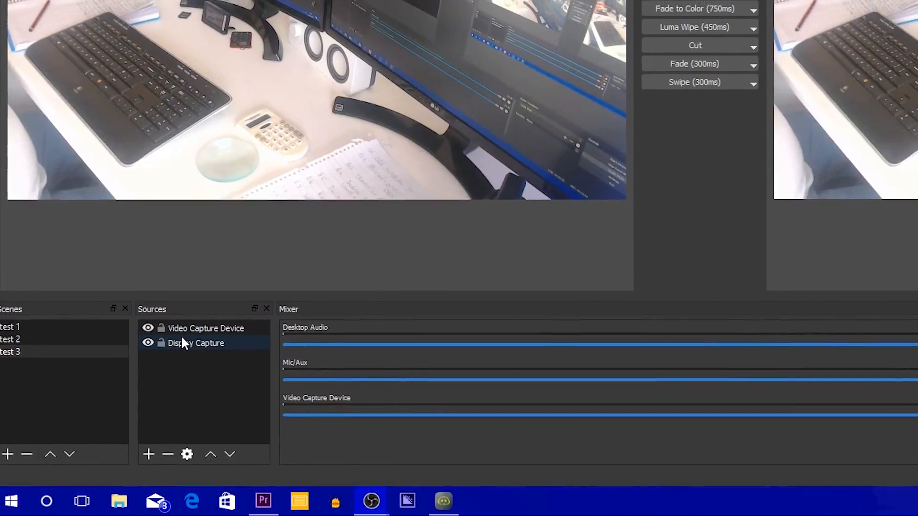
Reorder the Video Capture Device source below Display Capture and return it above
click(246, 288)
click(164, 361)
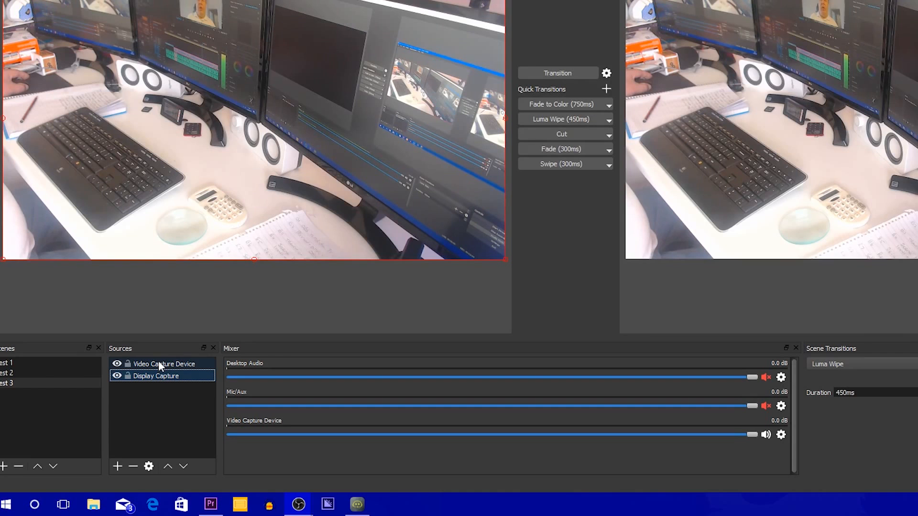
click(159, 362)
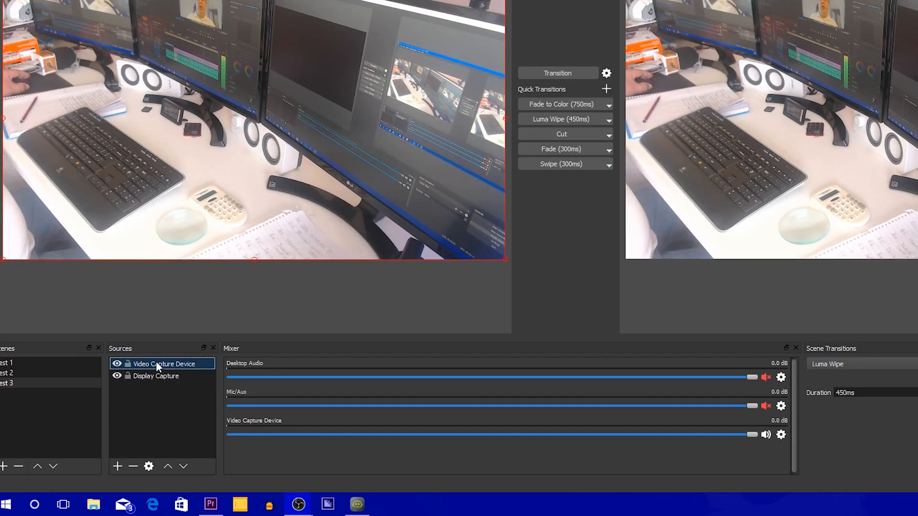
drag(156, 364, 156, 379)
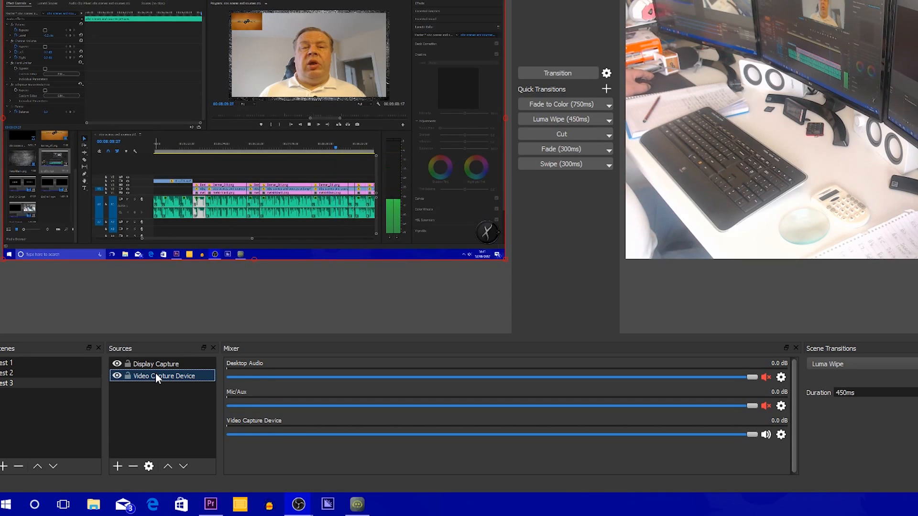
drag(156, 376, 154, 357)
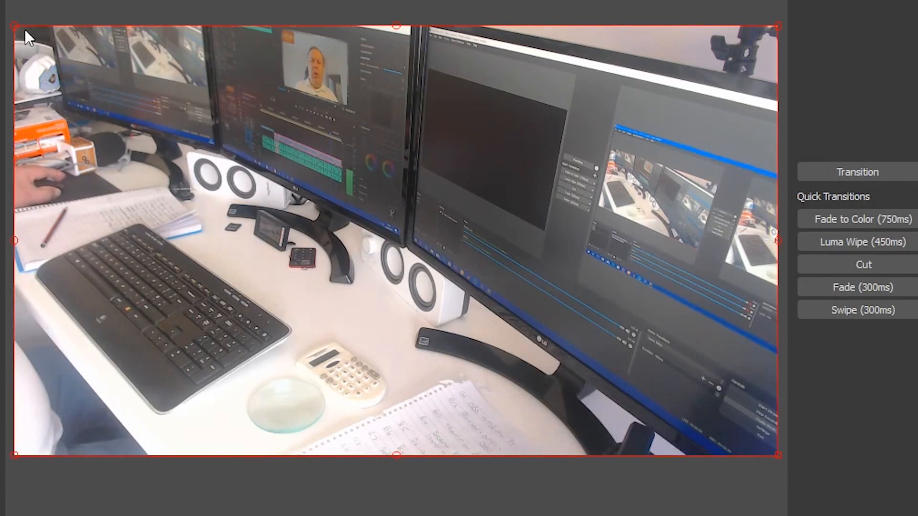
Shrink the Video Capture Device to a small picture-in-picture in the lower-right corner of the preview canvas
drag(13, 22, 534, 360)
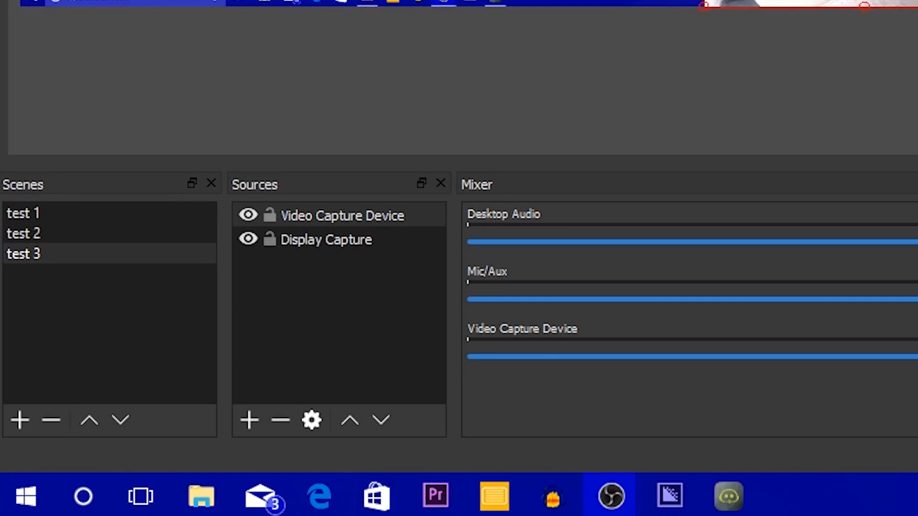
Add a new Image source to the test 3 scene using the file metal-blank.png
right_click(364, 289)
mouse_move(377, 303)
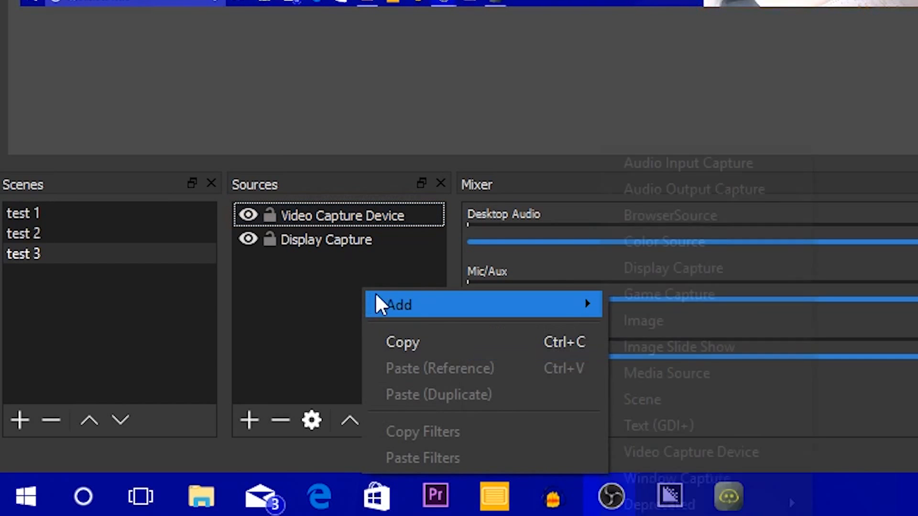
click(652, 316)
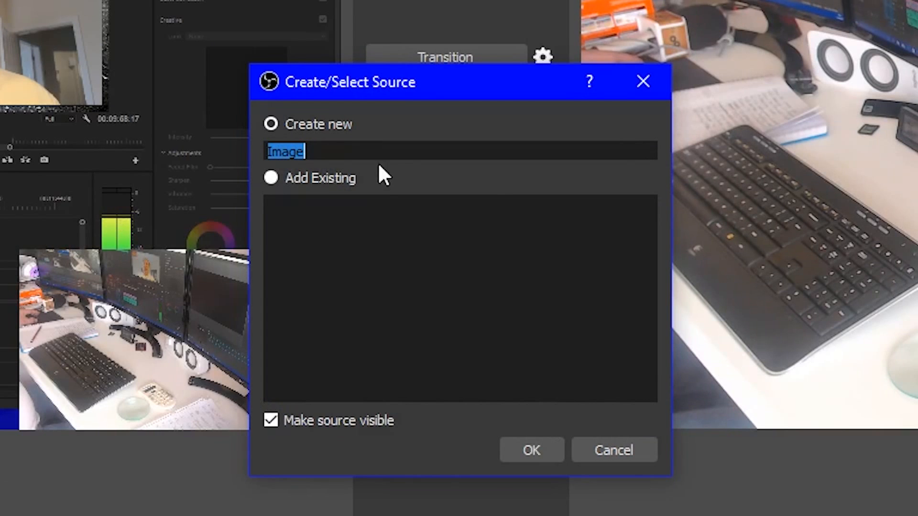
click(528, 450)
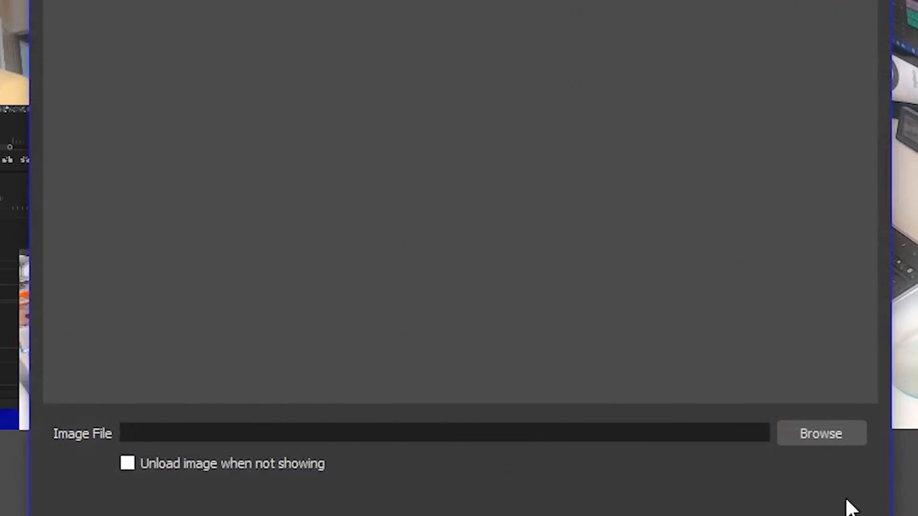
click(821, 433)
double_click(328, 92)
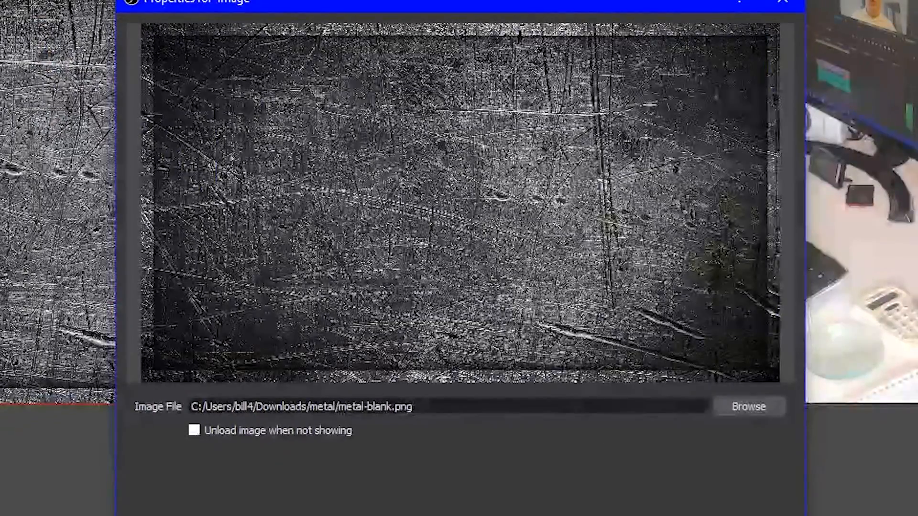
key(Return)
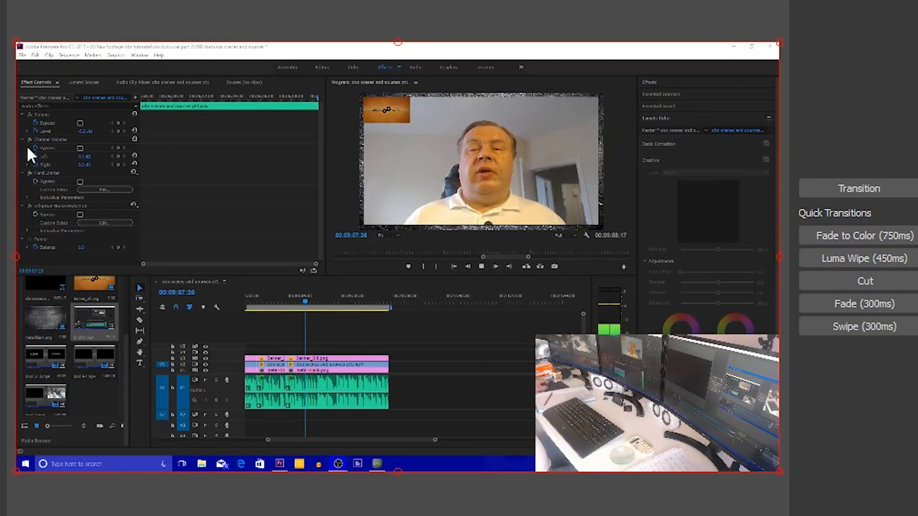
Scale the Display Capture down slightly from its upper-left corner and center it on the canvas
drag(16, 43, 55, 65)
right_click(365, 233)
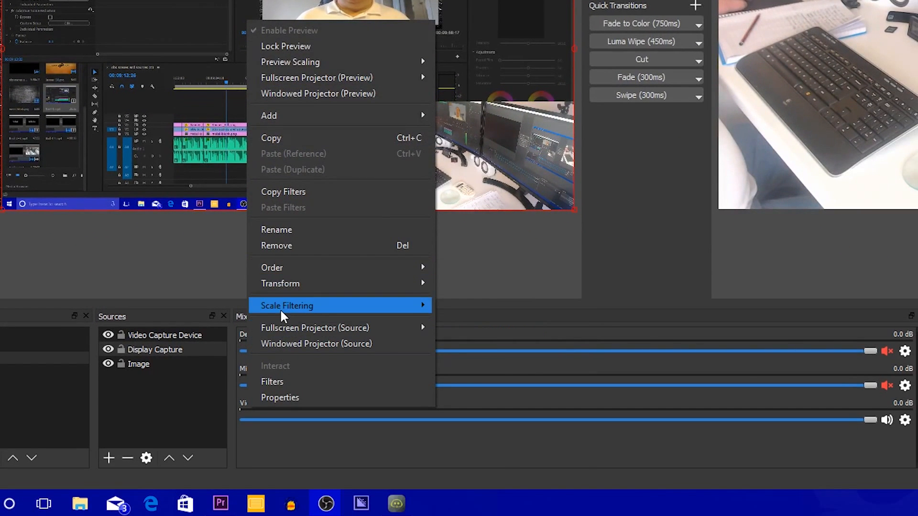
mouse_move(279, 285)
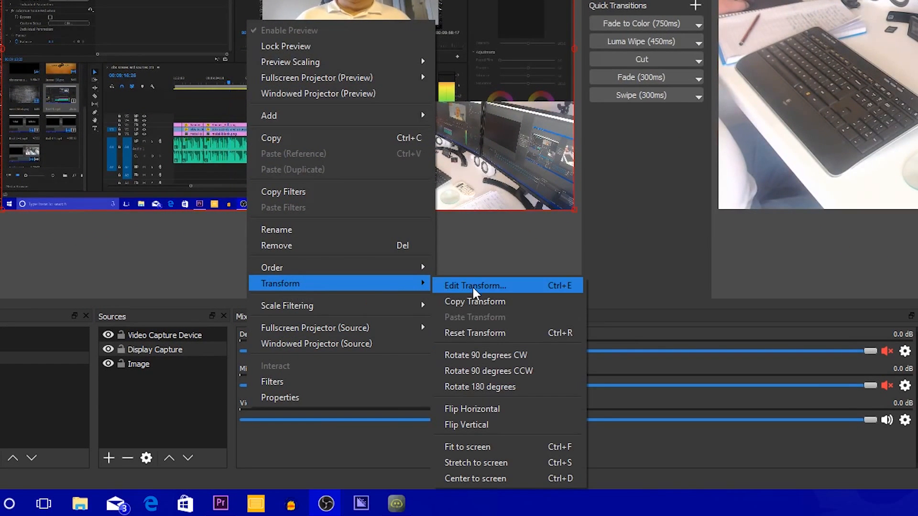
click(469, 479)
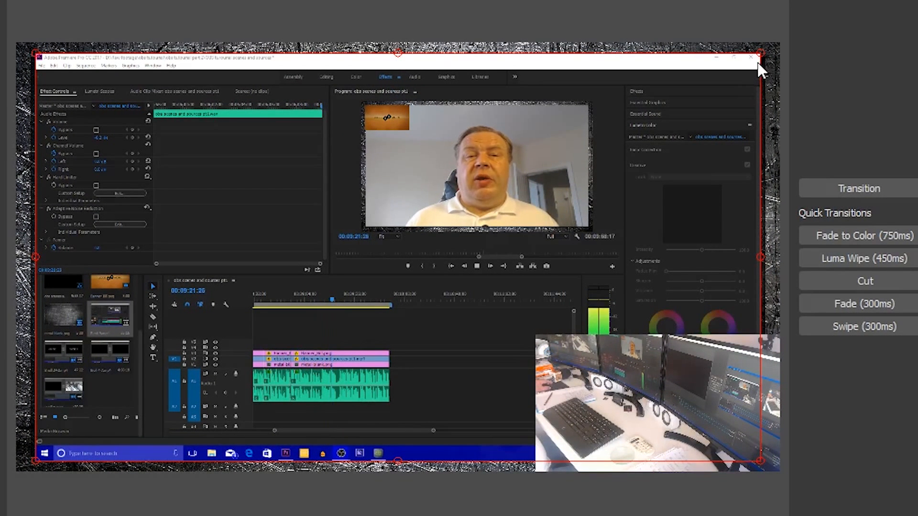
Select the Display Capture over the background image and stretch its right edge slightly outward
click(758, 246)
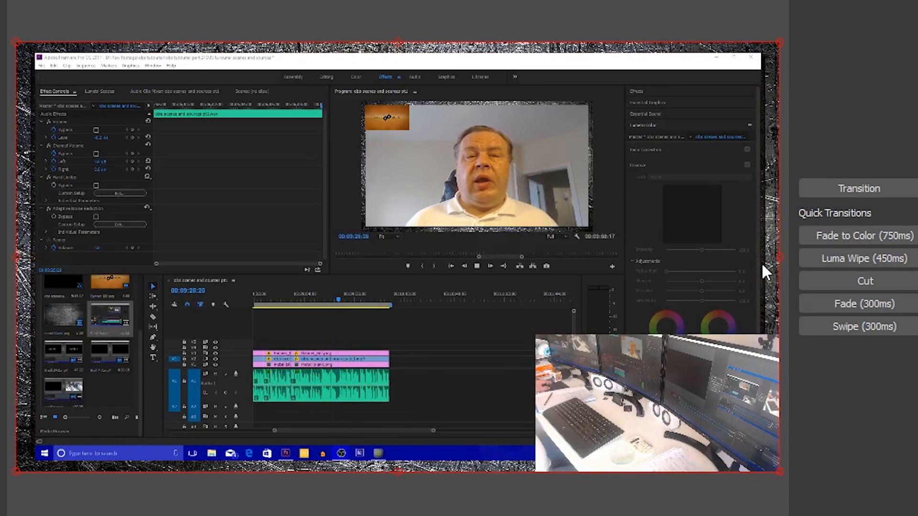
click(688, 246)
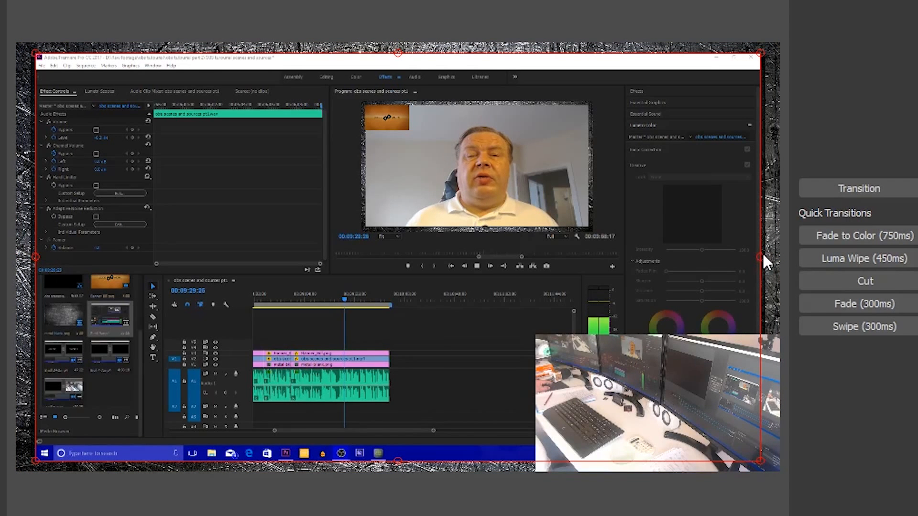
drag(762, 256, 765, 256)
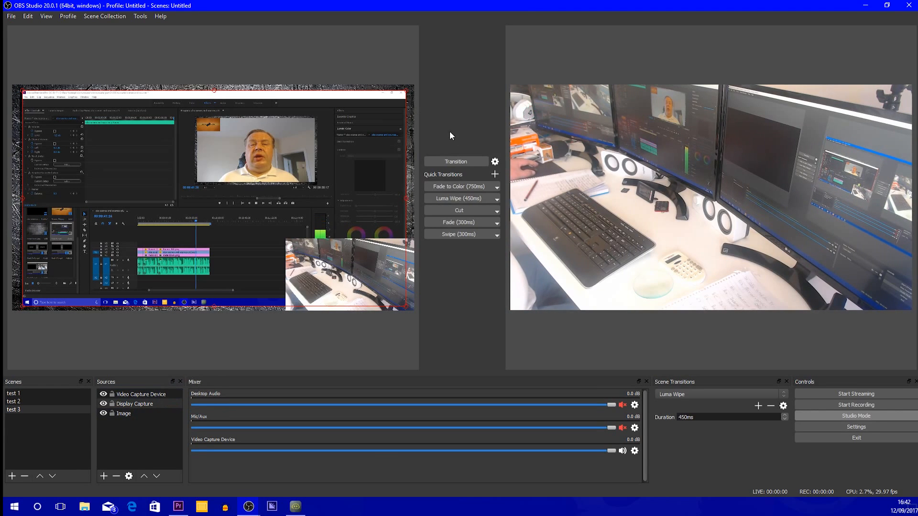
Transition the test 3 scene to the program output and load test 3 into the preview again
click(468, 161)
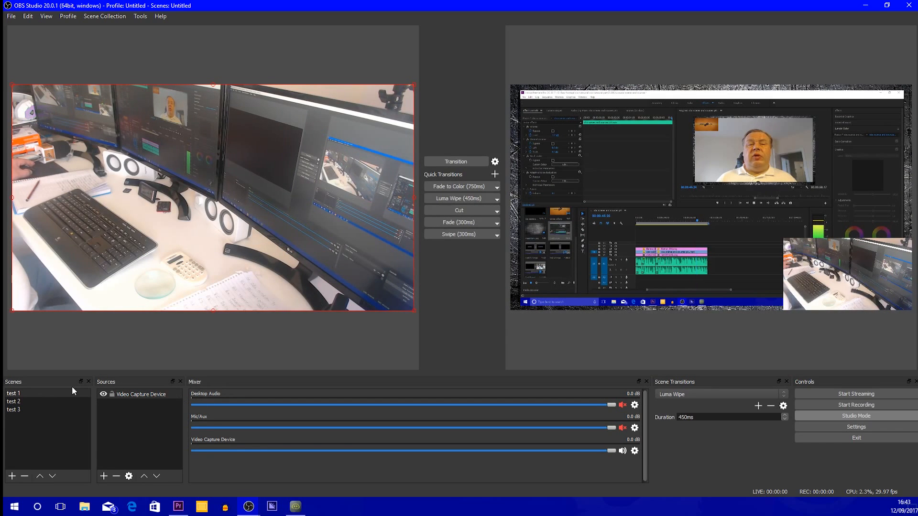
click(26, 411)
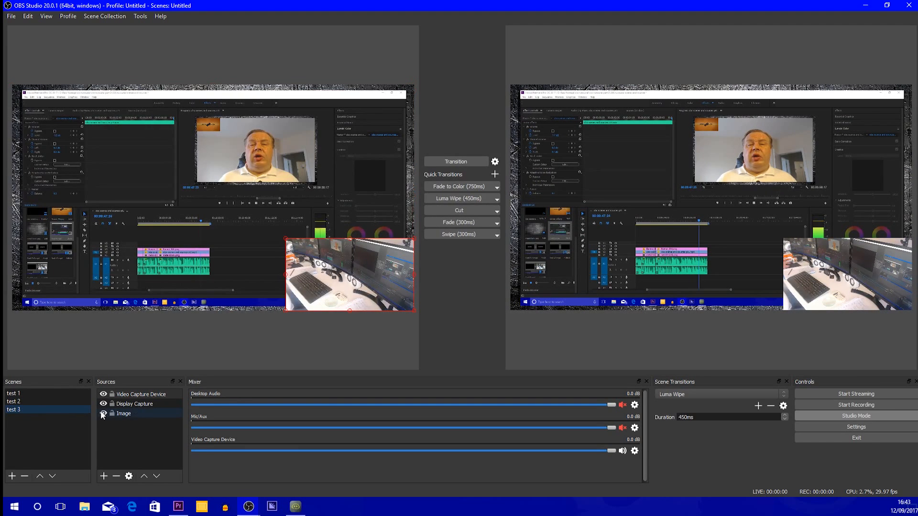
Hide test 3's Video Capture Device, transition that version to the program output, and show the source again in the preview
click(103, 394)
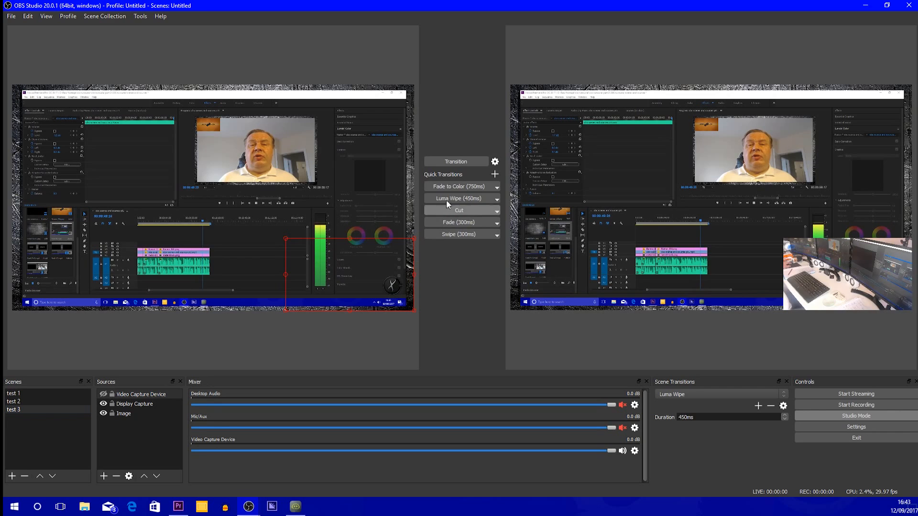
click(458, 161)
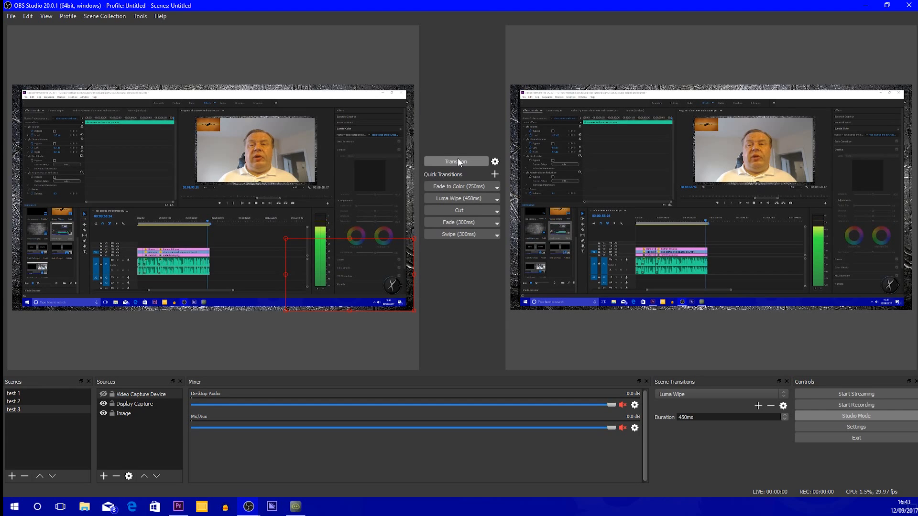
click(103, 394)
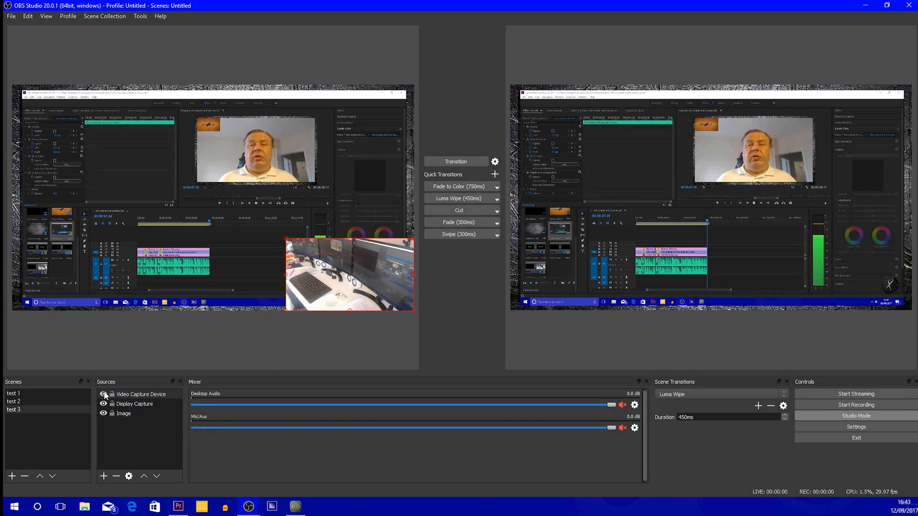